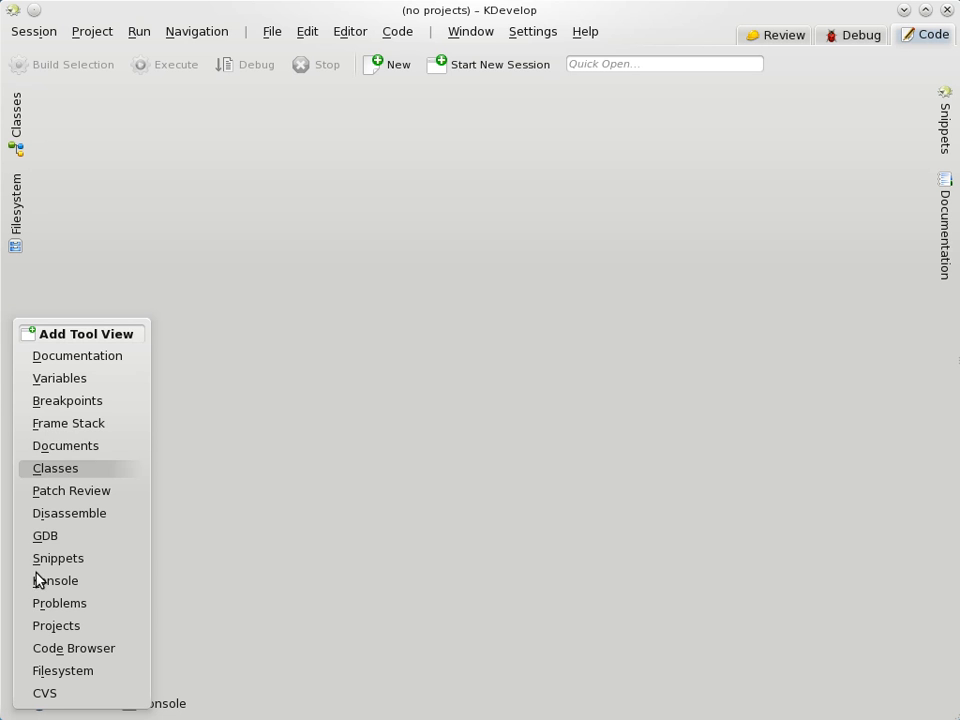
Step: Add a Projects tool view from the bottom tool bar, then bring up the Session menu
click(56, 626)
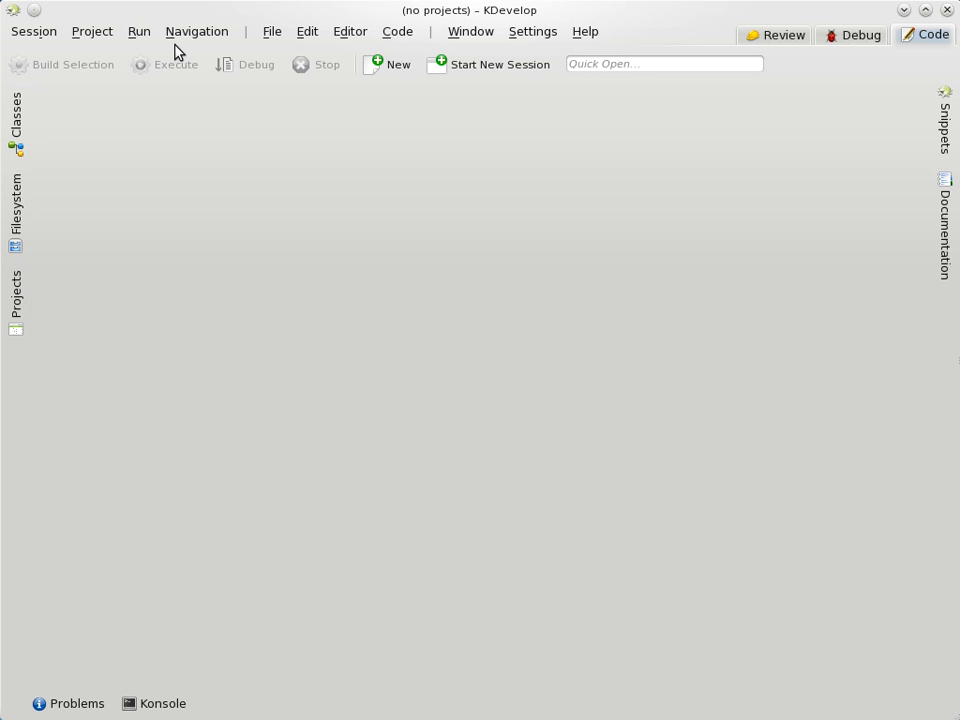
click(35, 33)
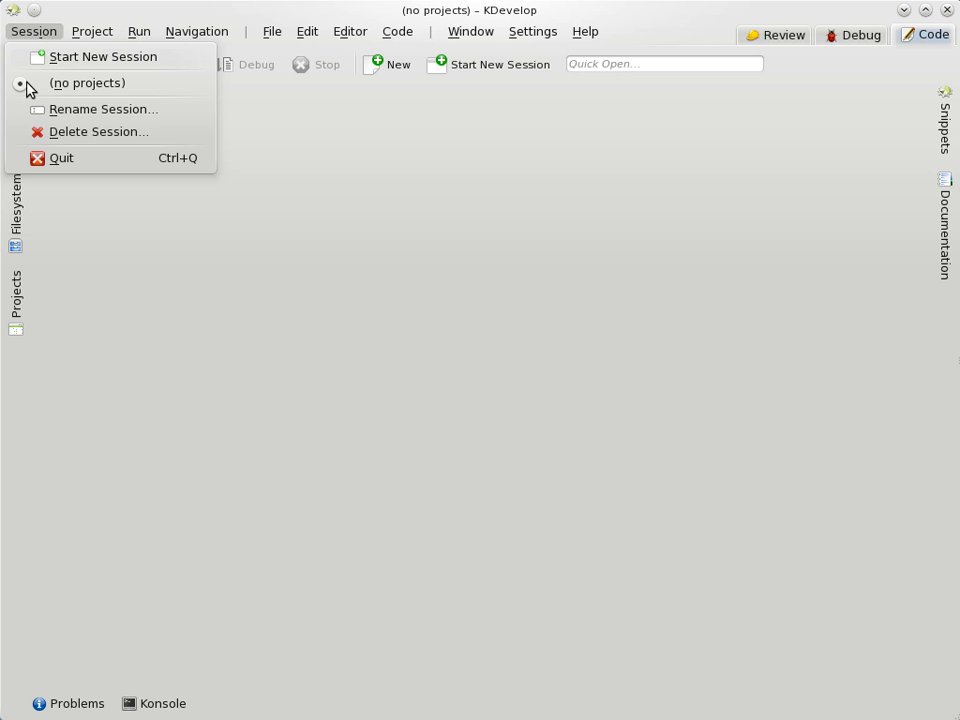
Step: Rename the current session to 'Examples' through Session > Rename Session
click(85, 112)
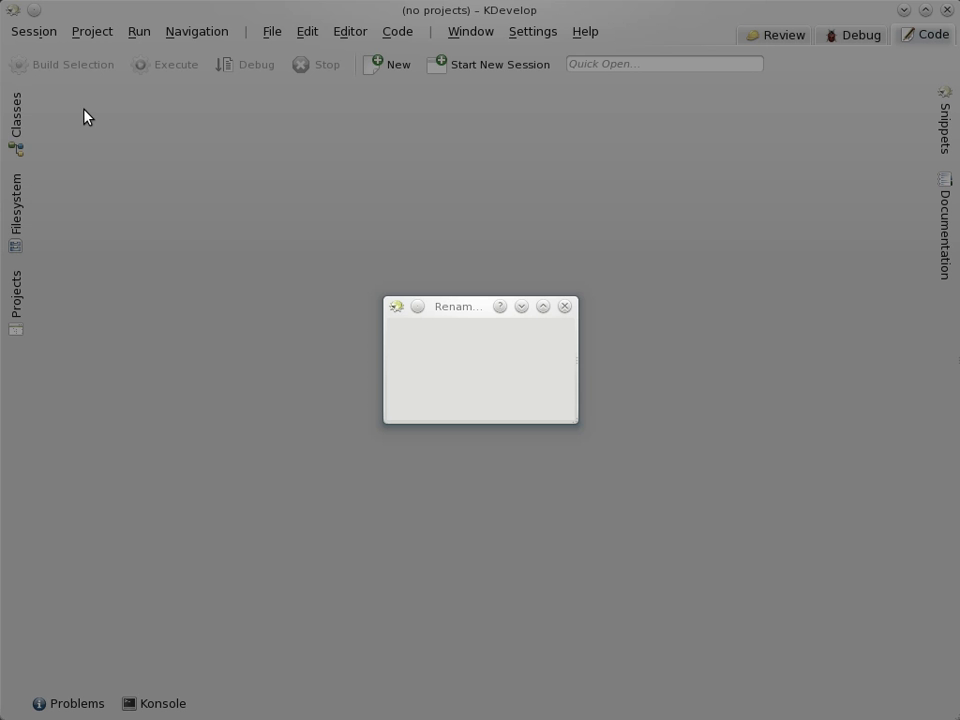
click(431, 365)
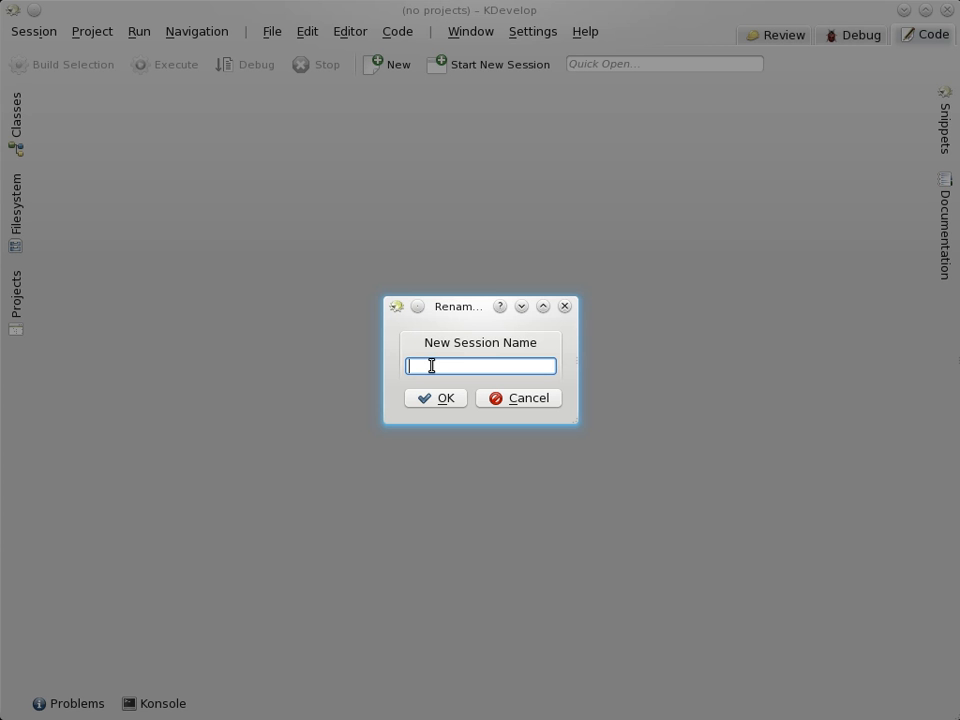
text(Examples)
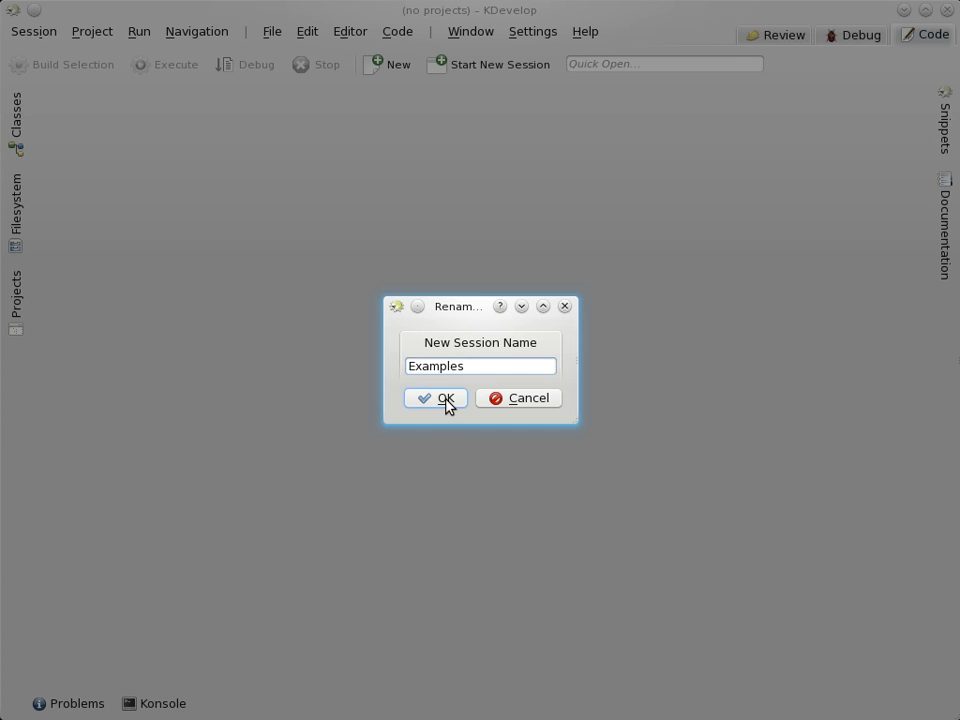
click(441, 399)
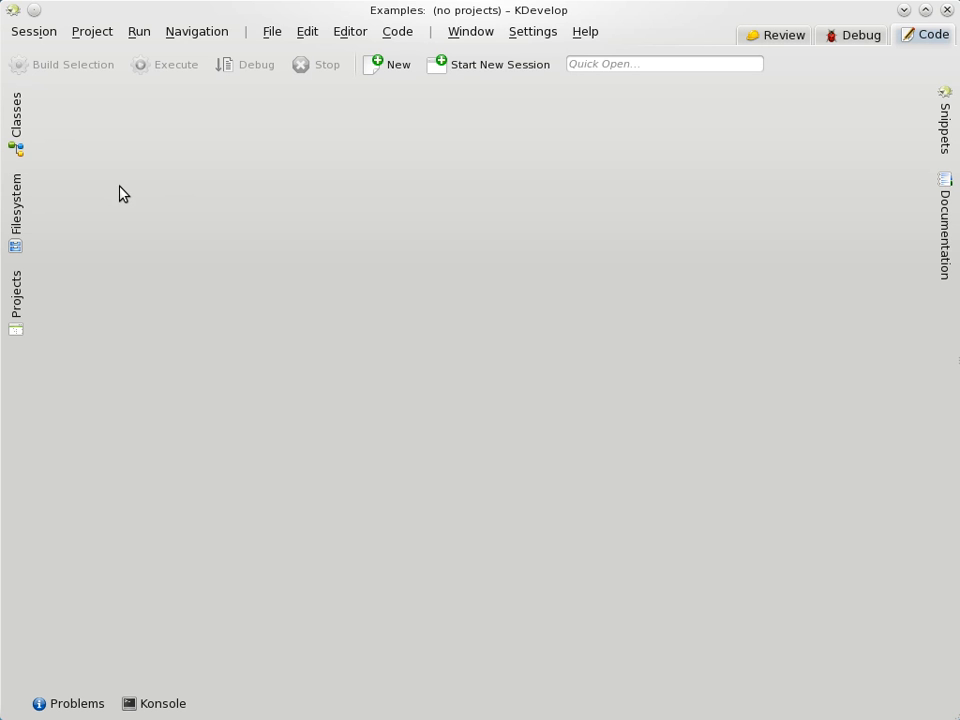
Step: Start a new project from the C++ > No GUI (CMake) > Simple CMake-based C++ application template
click(95, 33)
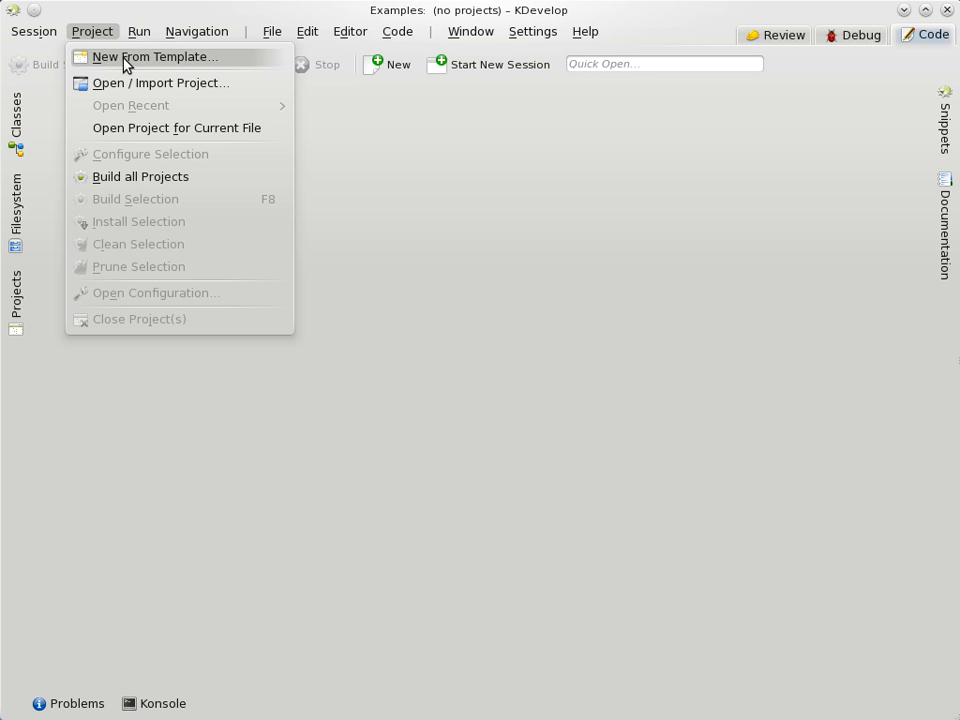
click(180, 60)
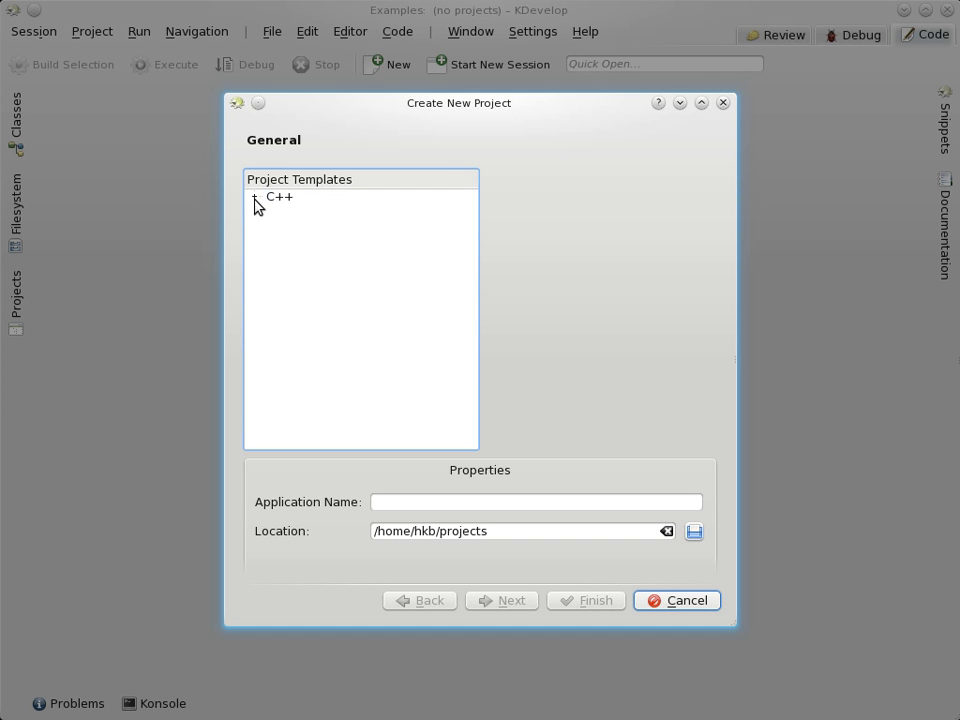
click(255, 199)
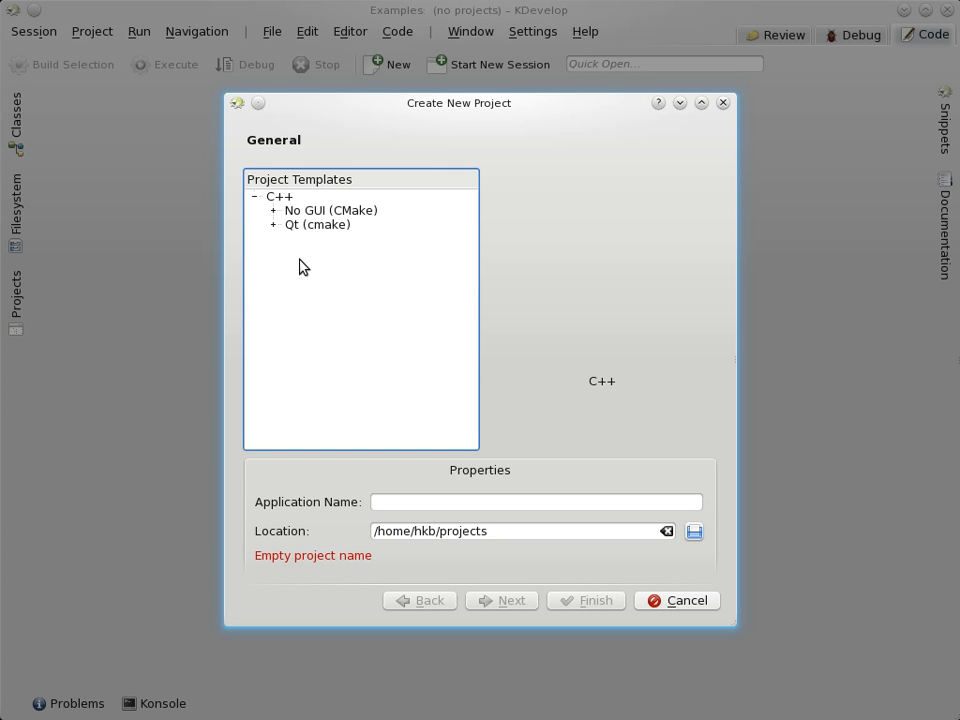
click(319, 212)
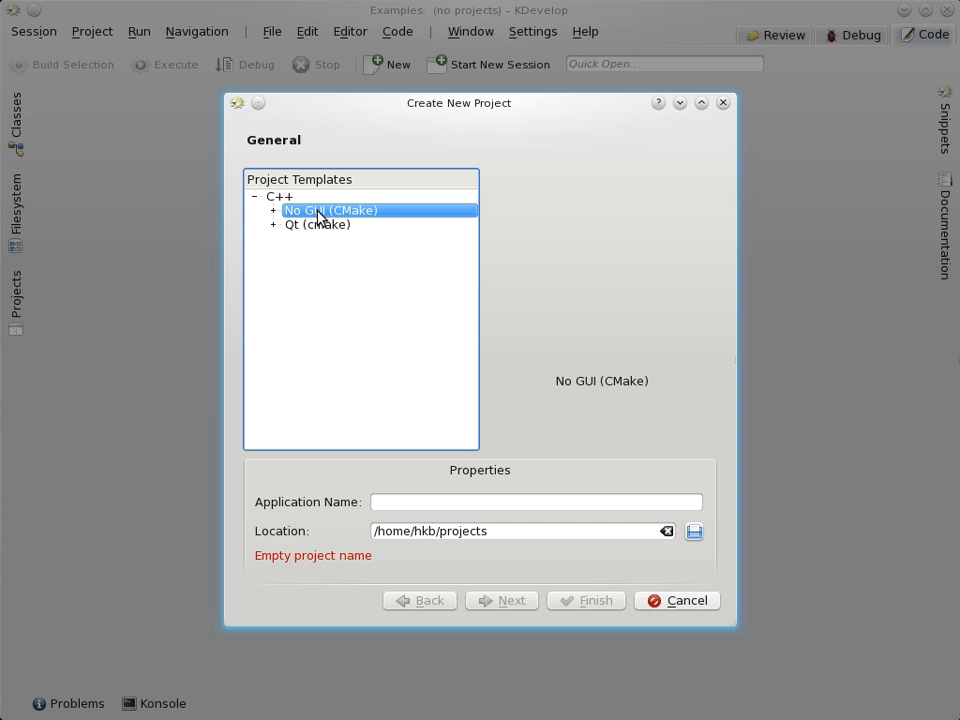
click(274, 212)
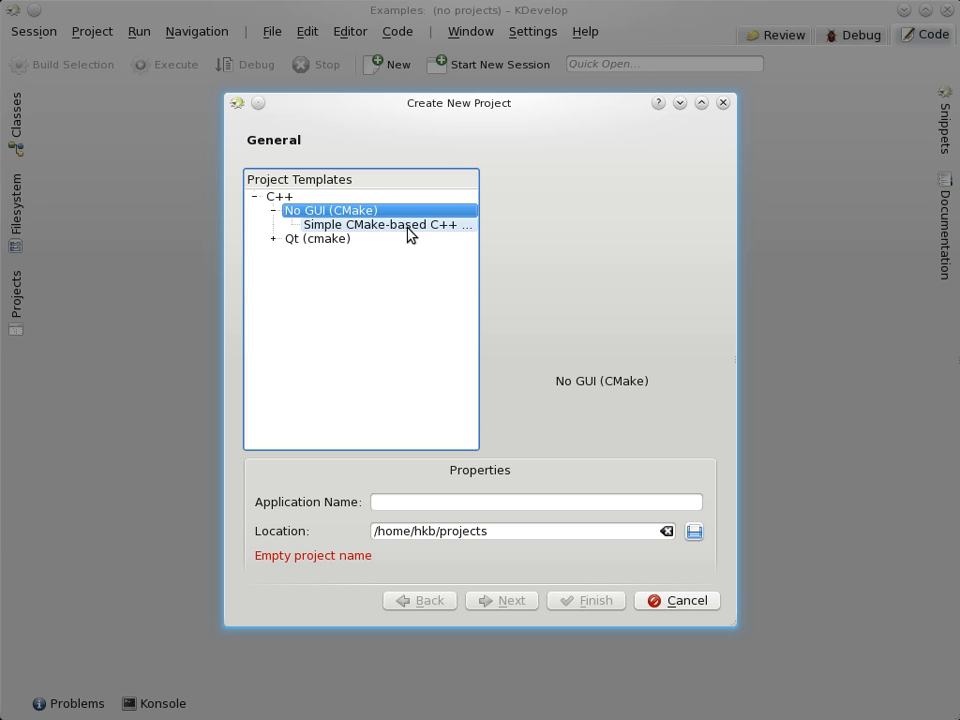
click(348, 230)
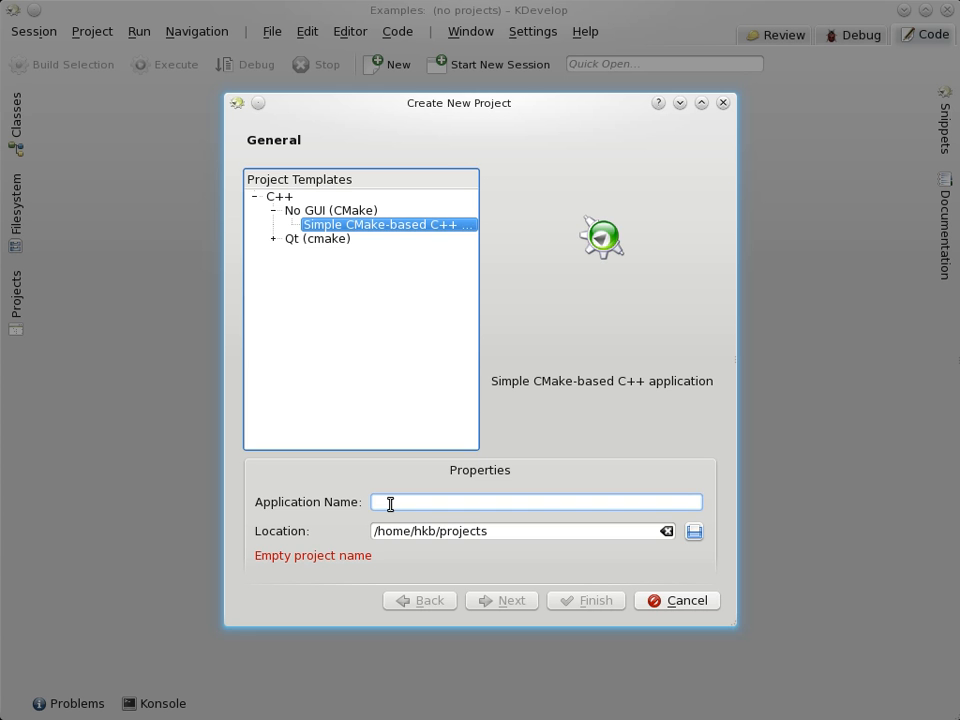
Step: Create the application c_output in /home/hkb/projects with no version control
click(406, 507)
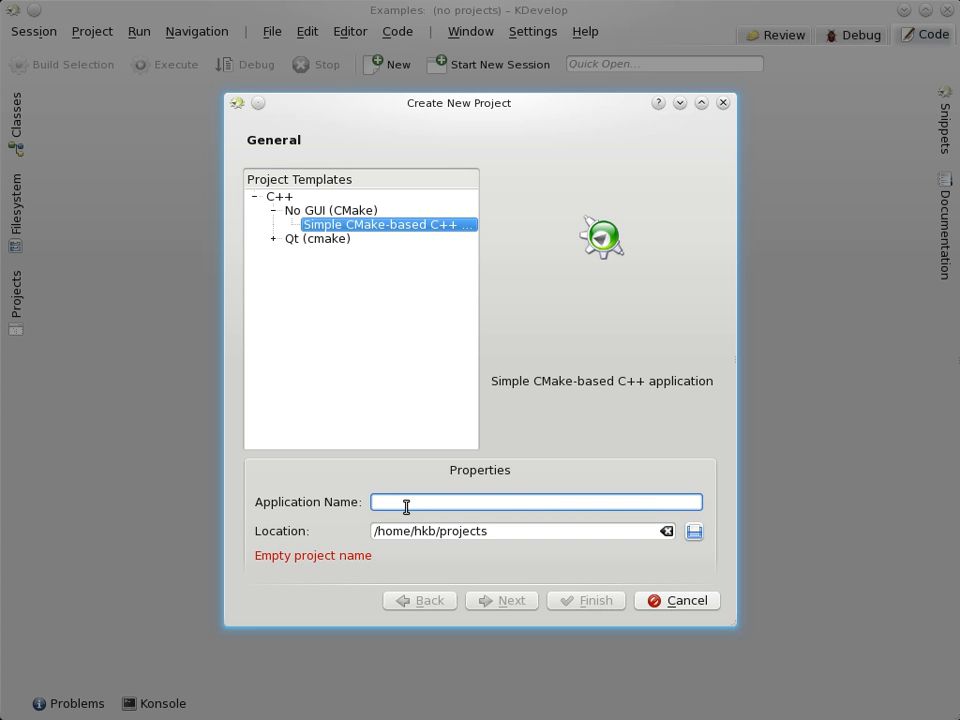
text(c)
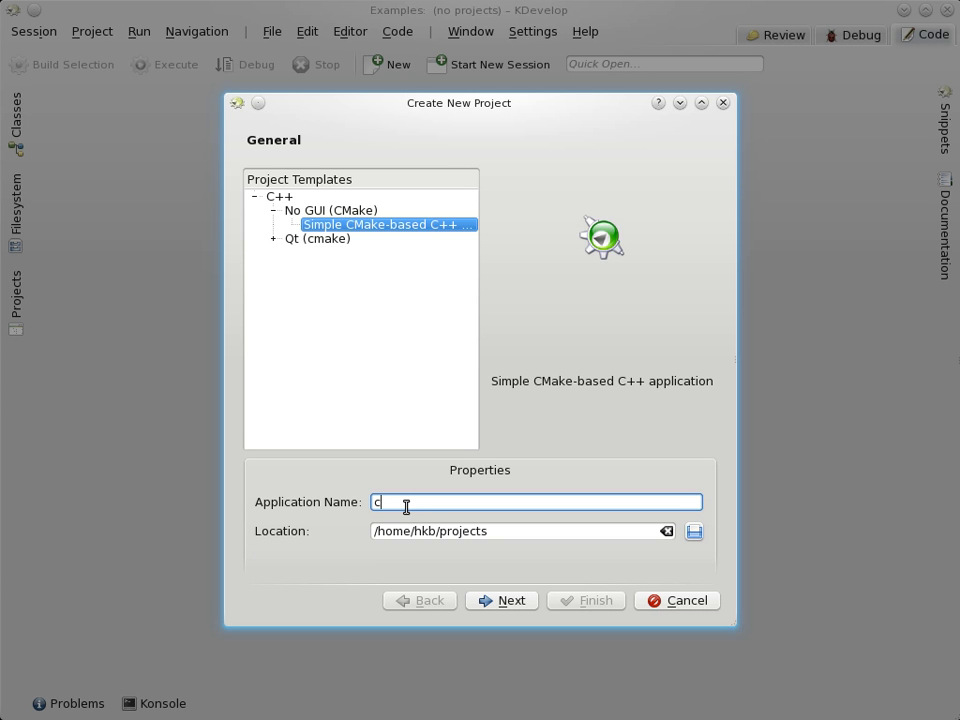
text(_output)
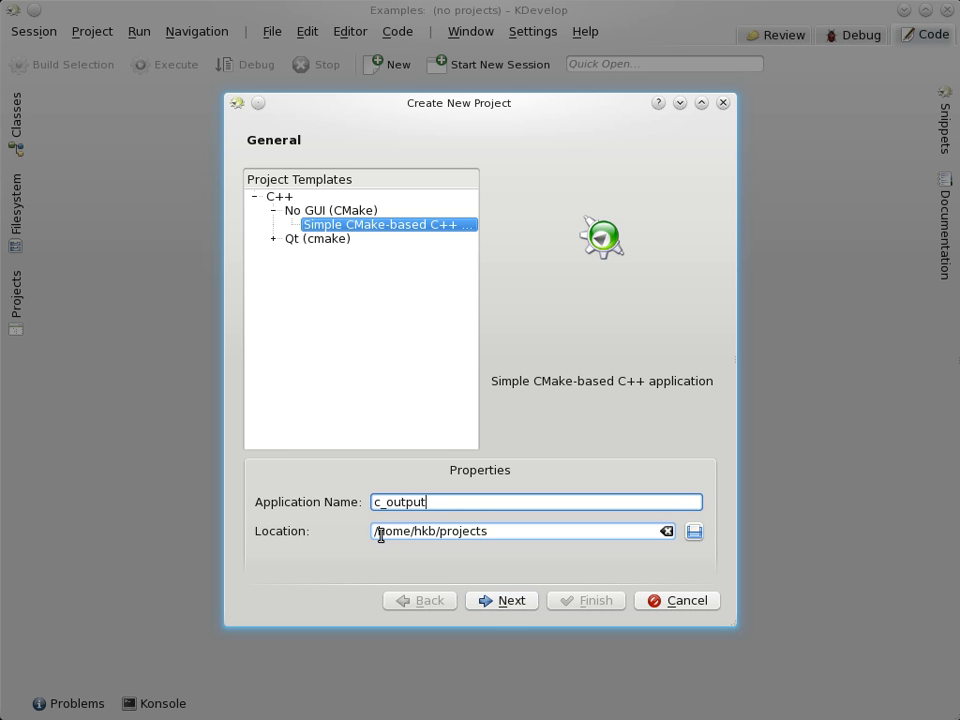
click(495, 531)
click(511, 602)
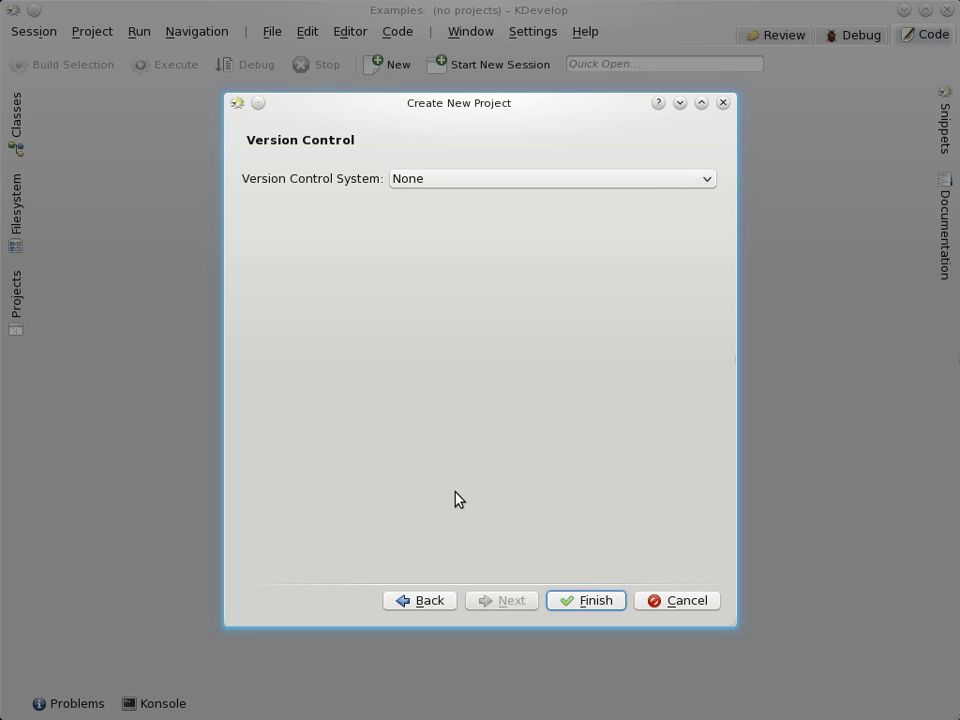
click(595, 607)
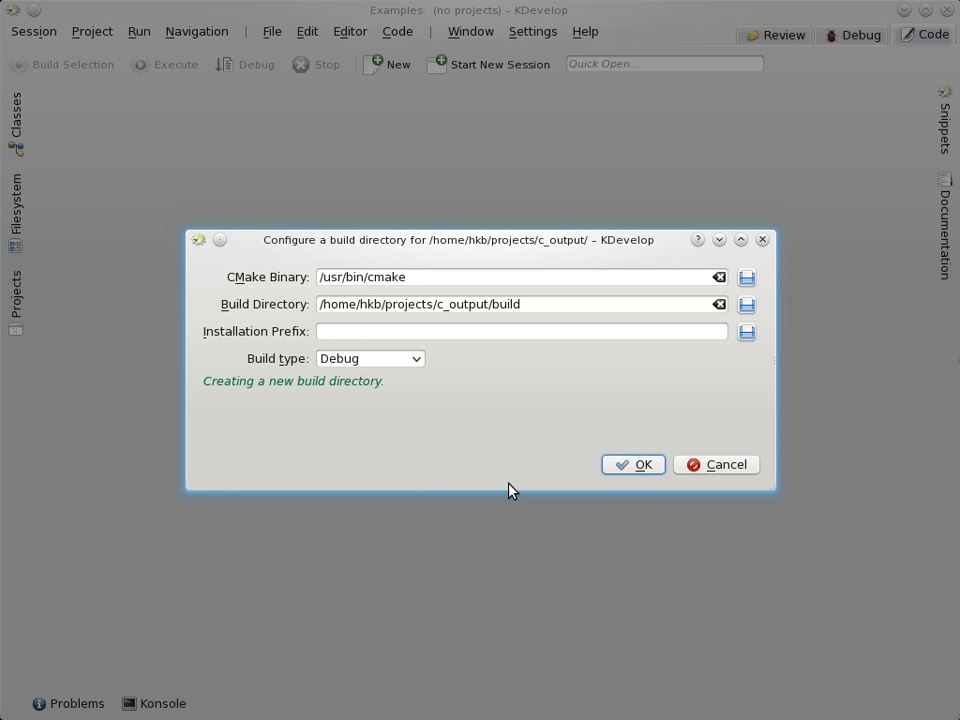
Step: Check the CMake binary path and accept the c_output/build Debug build directory
click(416, 275)
drag(381, 275, 323, 277)
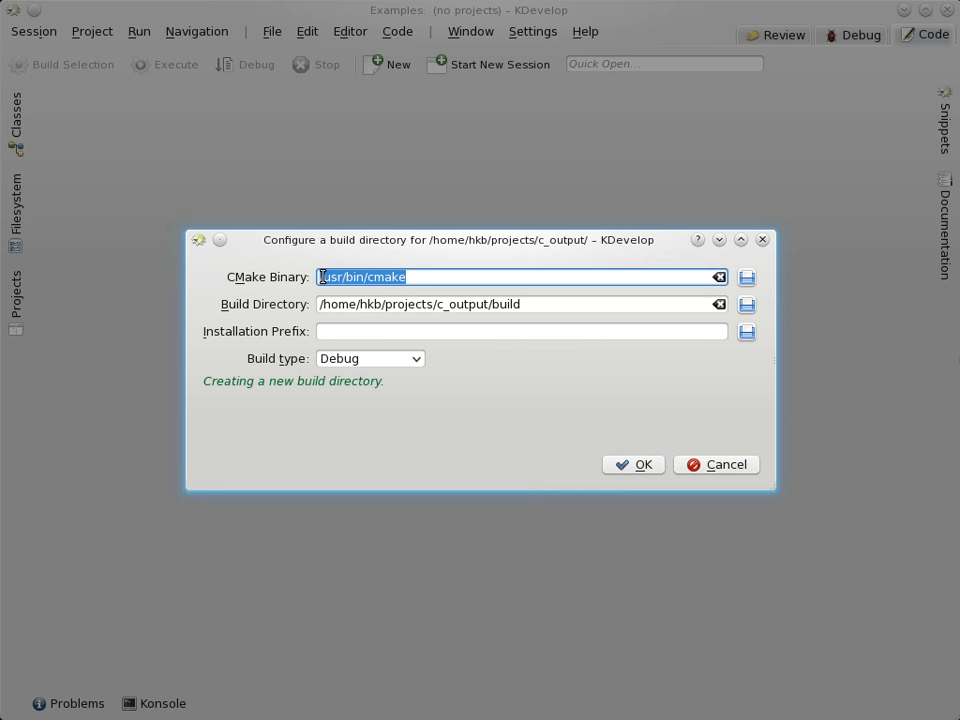
click(422, 277)
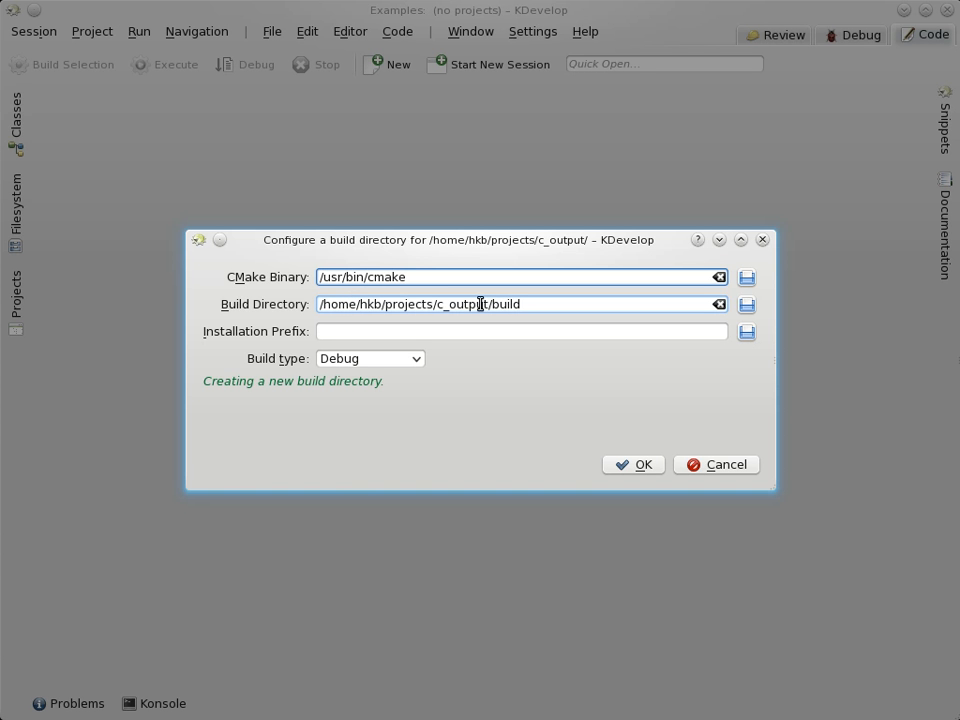
click(536, 304)
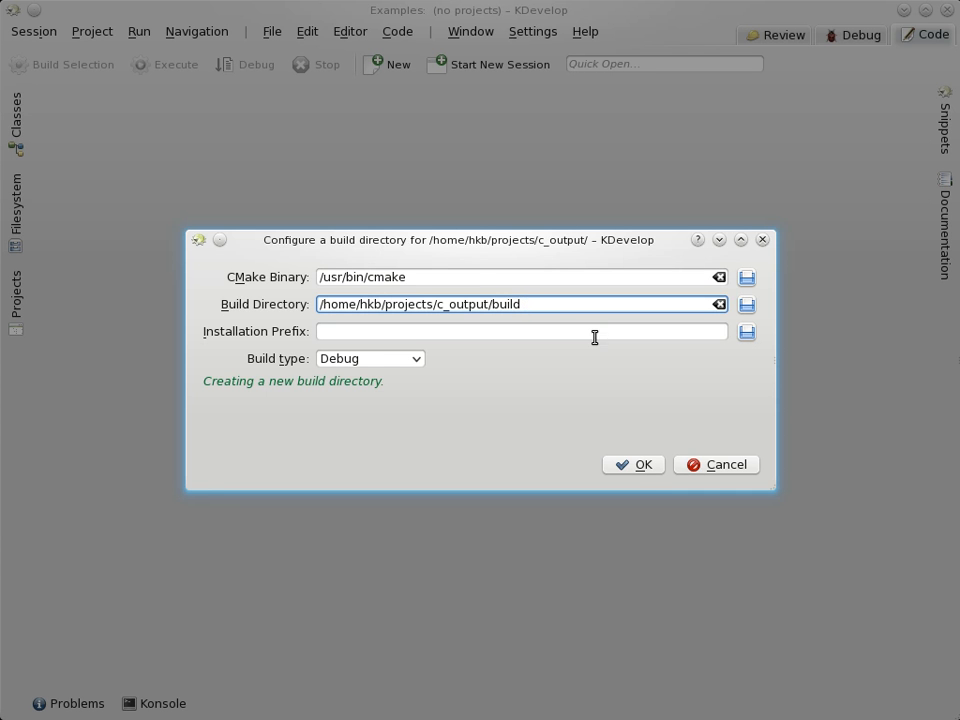
click(641, 465)
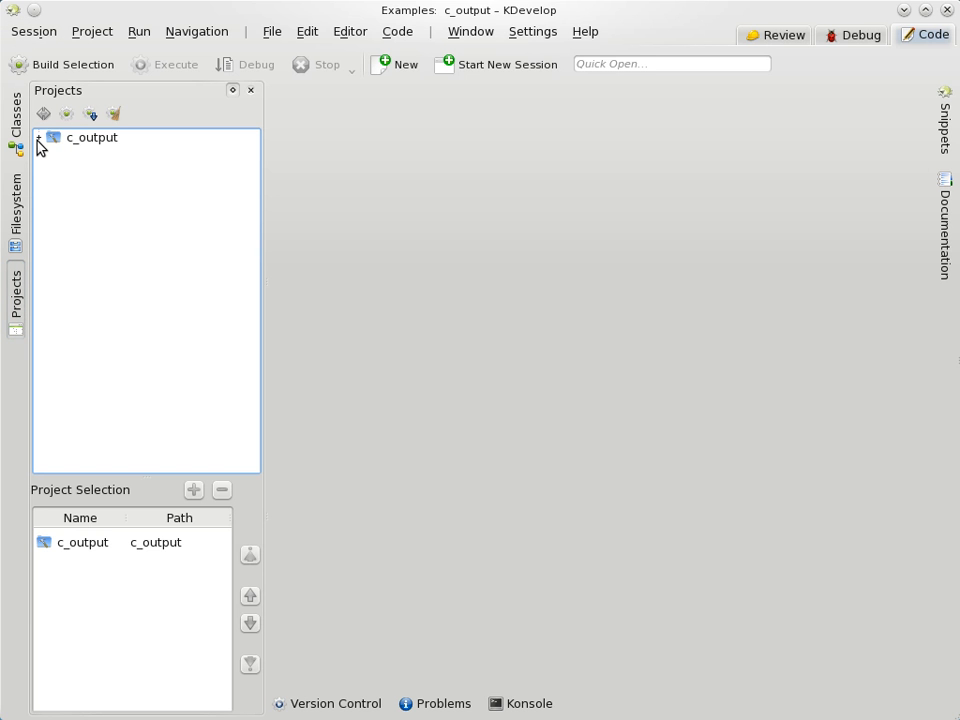
Step: Expand c_output in the Projects view and open main.cpp in the editor
click(40, 140)
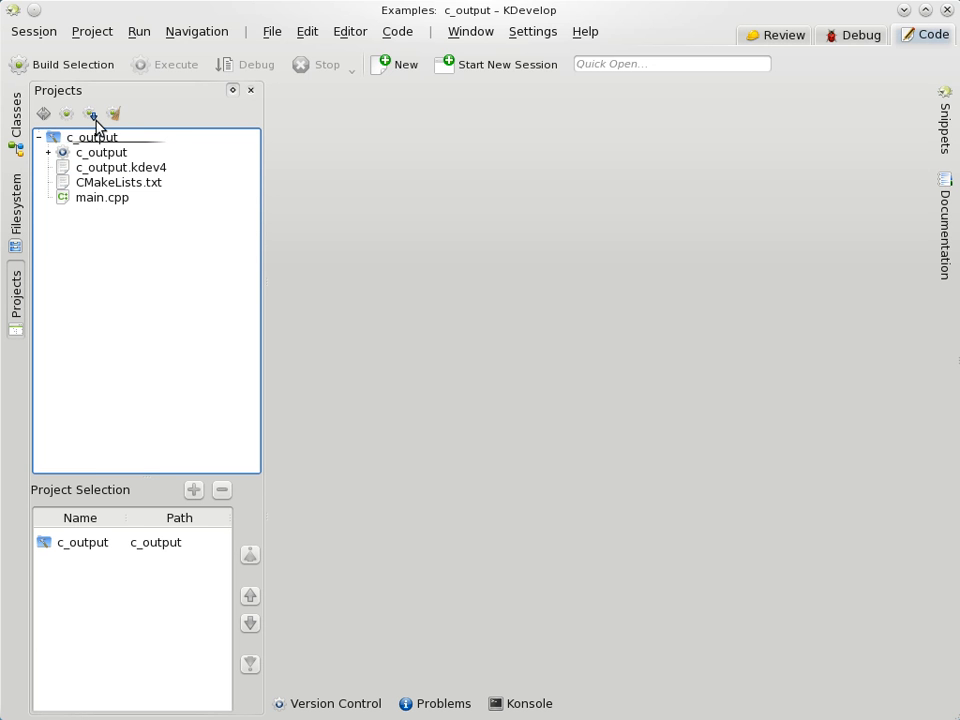
click(93, 199)
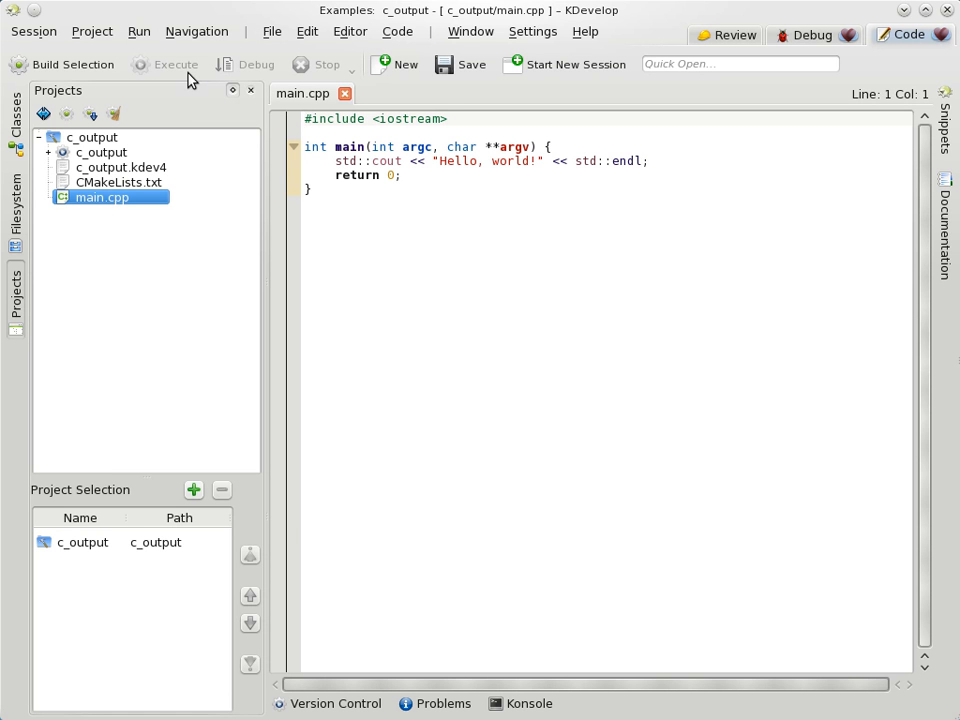
Step: In Configure Launches, add a Native Application Configuration under c_output
click(139, 33)
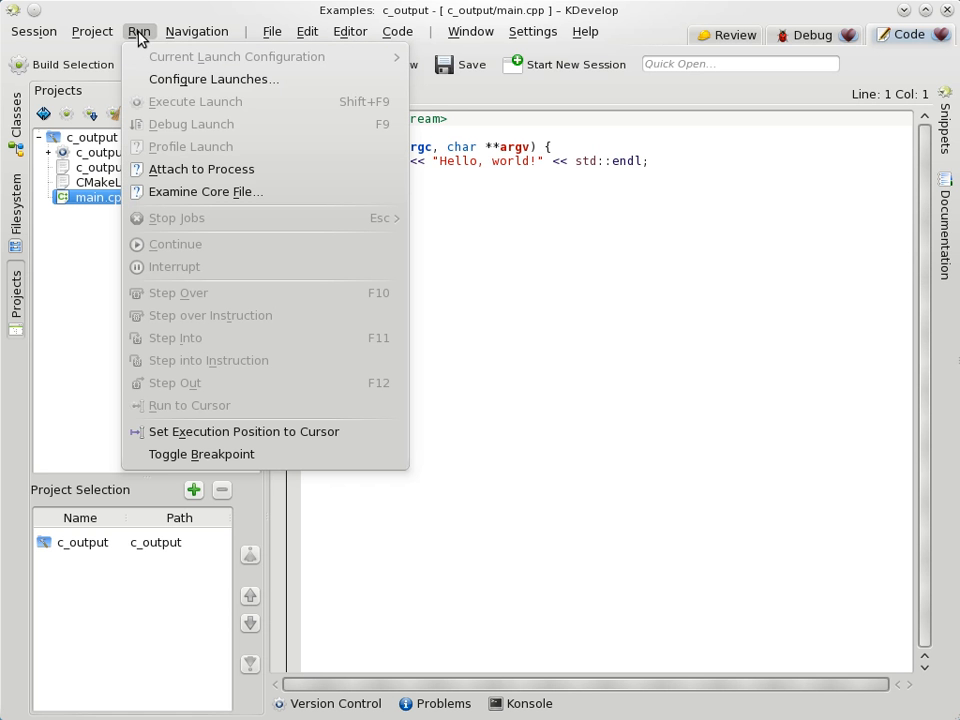
click(196, 84)
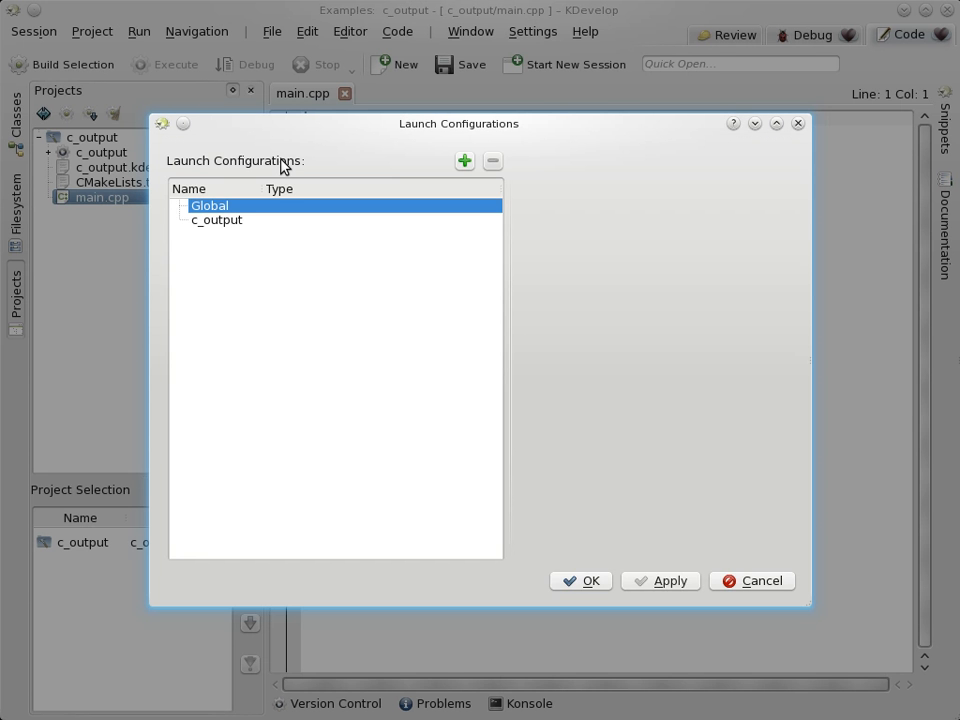
click(207, 222)
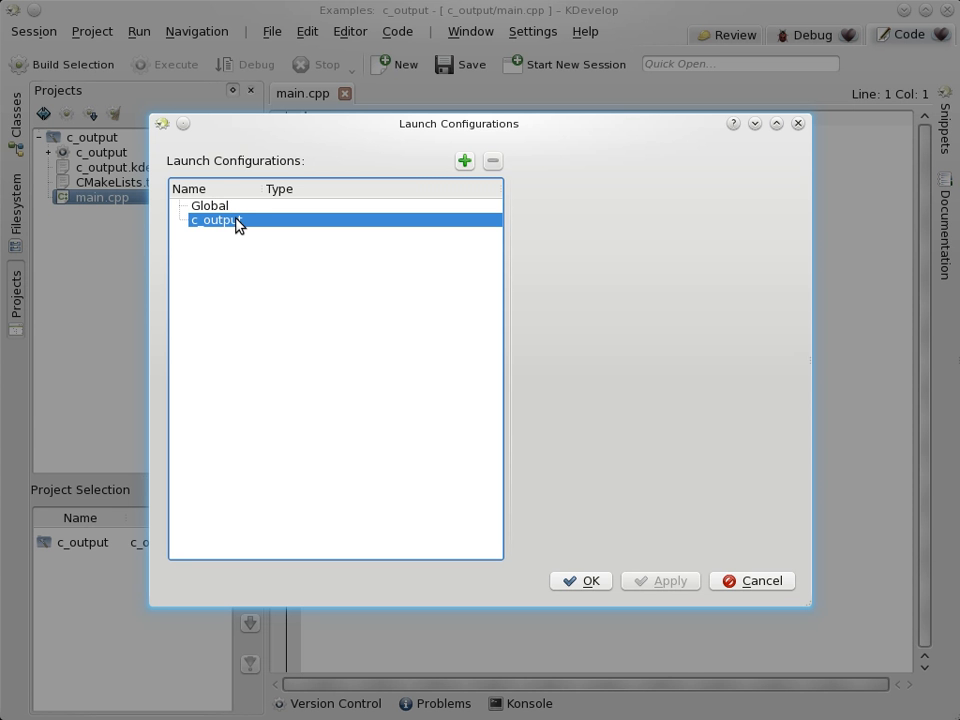
click(463, 161)
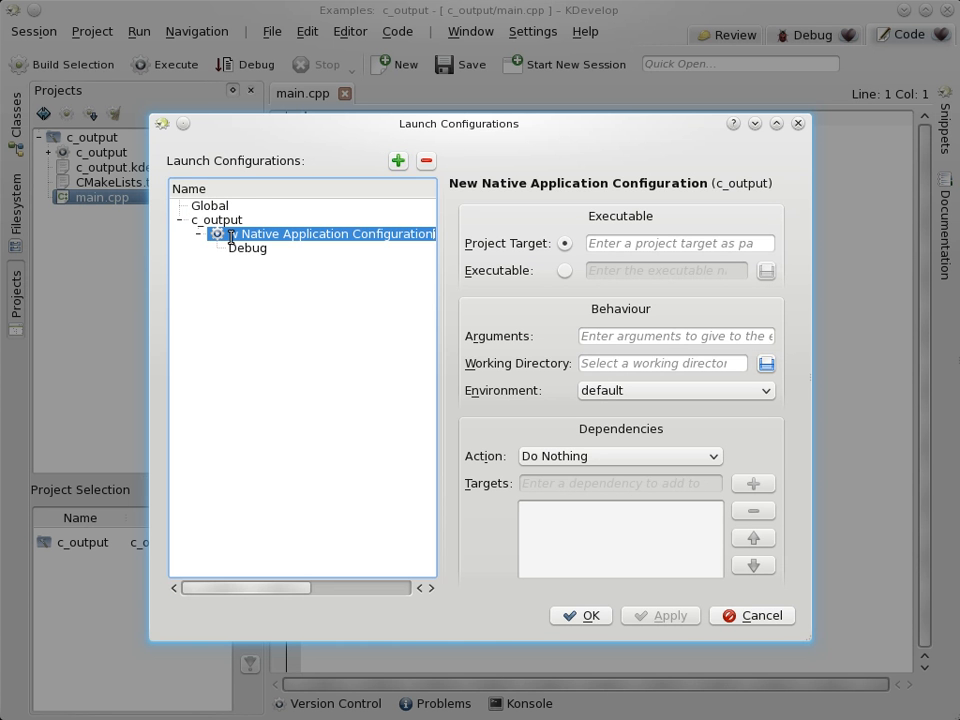
Step: Set the new configuration's project target to c_output from the completion list
click(603, 244)
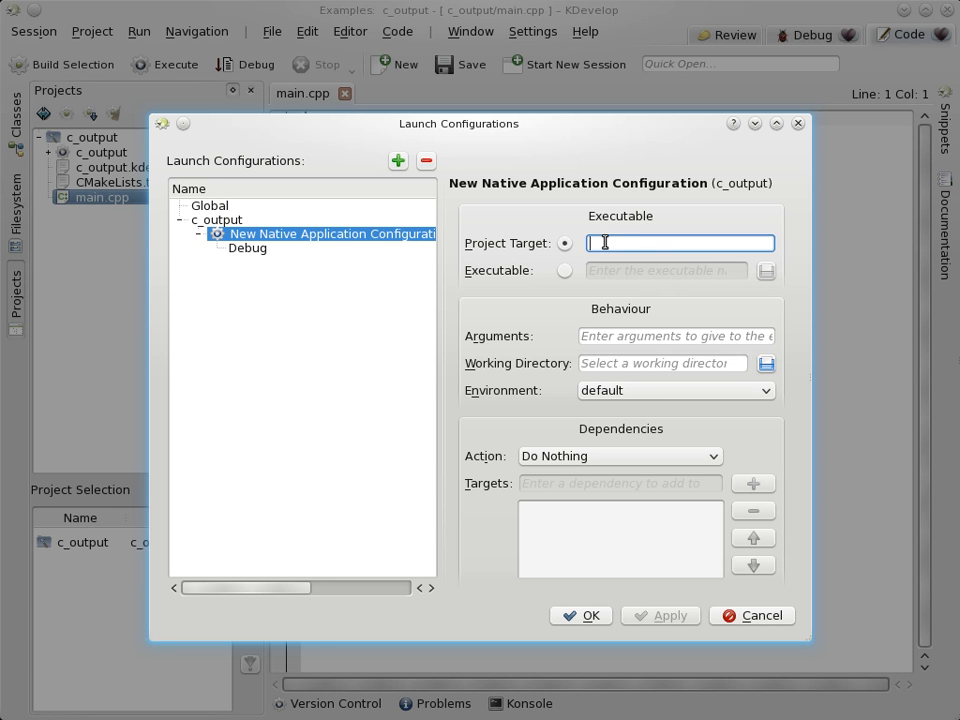
text(c)
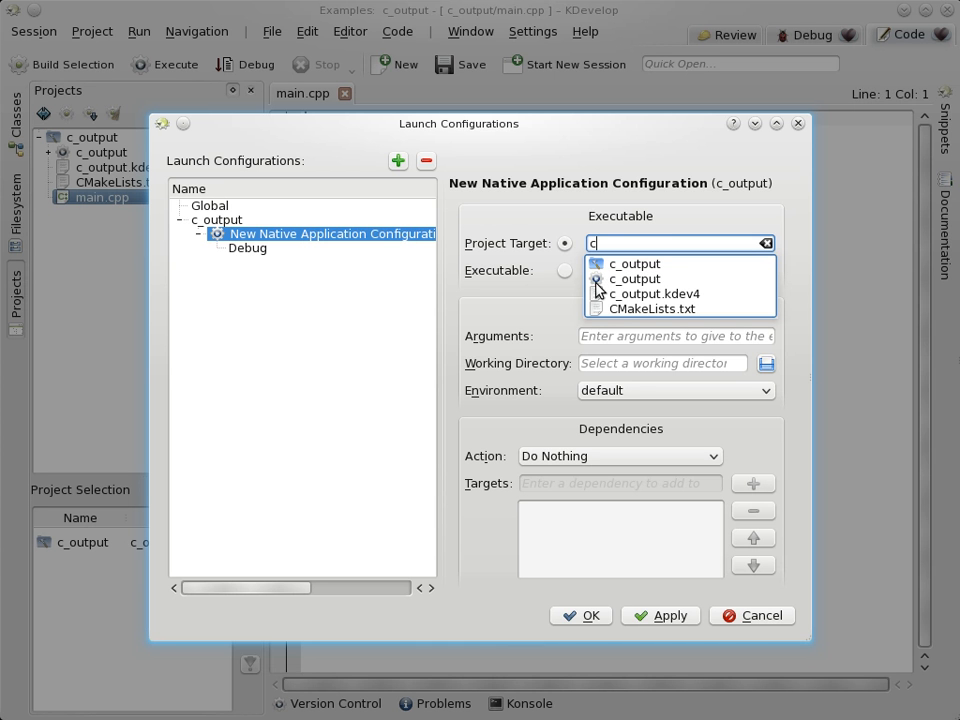
click(634, 280)
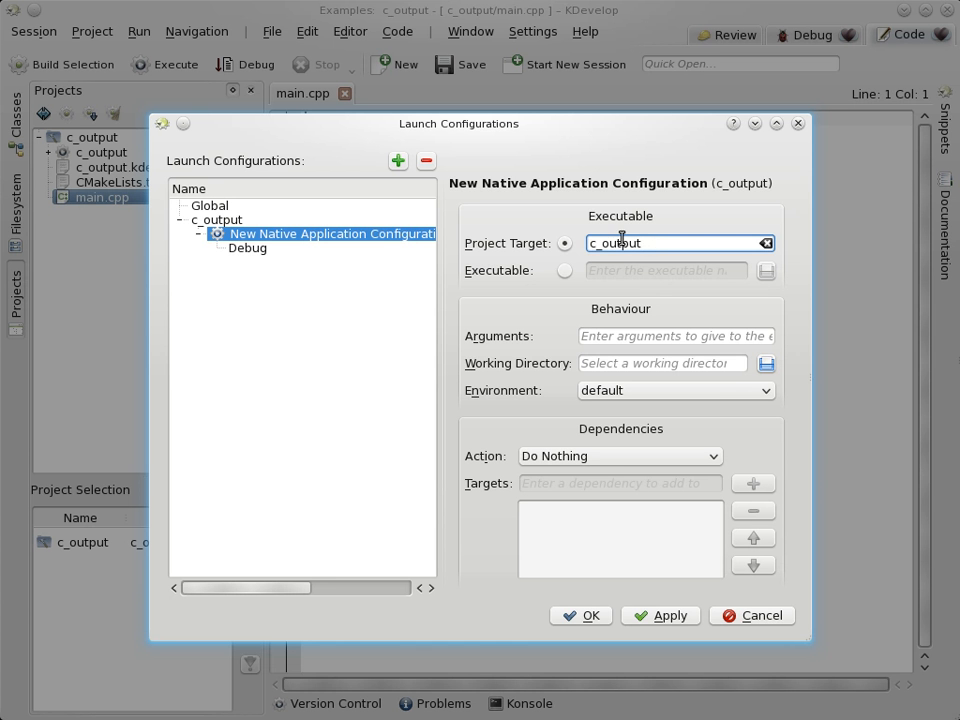
click(288, 241)
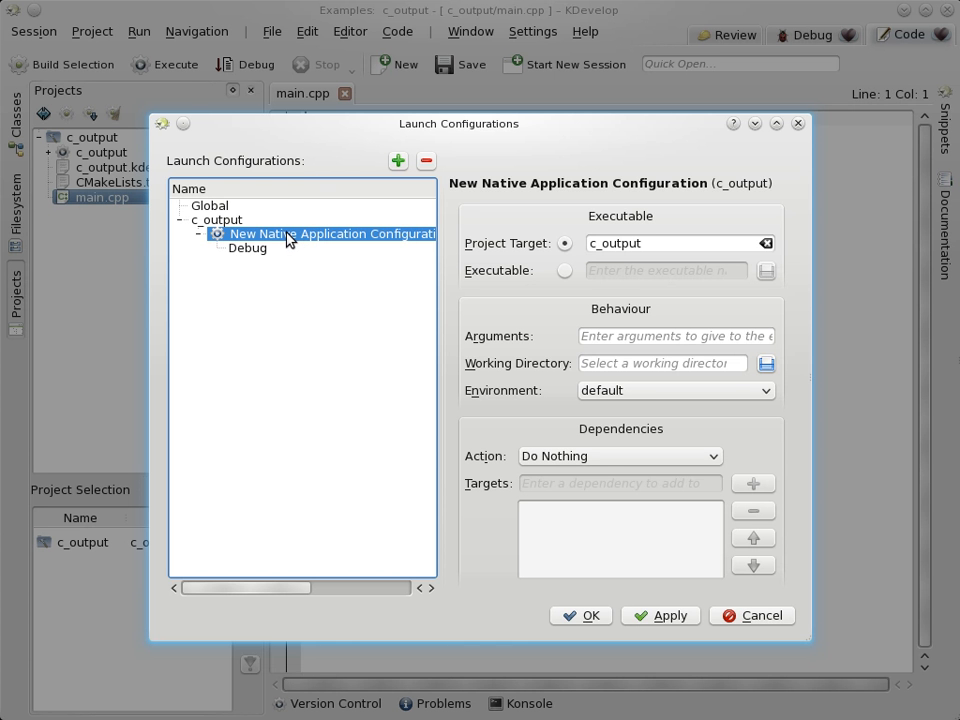
click(288, 234)
Step: Rename the launch configuration to 'No Arguments' and save the launch settings
click(288, 234)
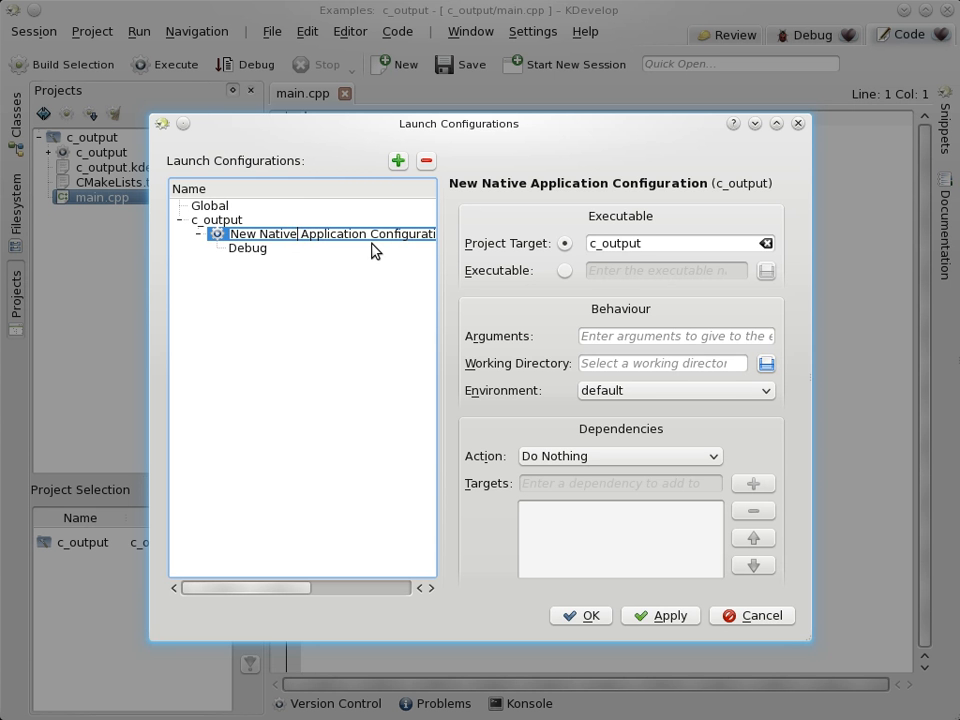
key(Right)
key(Right)
key(Right)
key(Right)
key(Right)
key(Right)
key(Right)
key(Right)
key(Right)
key(Right)
key(BackSpace)
key(BackSpace)
key(BackSpace)
key(BackSpace)
key(BackSpace)
key(BackSpace)
key(BackSpace)
key(BackSpace)
key(BackSpace)
key(BackSpace)
key(BackSpace)
key(BackSpace)
key(BackSpace)
key(BackSpace)
key(BackSpace)
key(BackSpace)
key(BackSpace)
key(BackSpace)
key(BackSpace)
key(BackSpace)
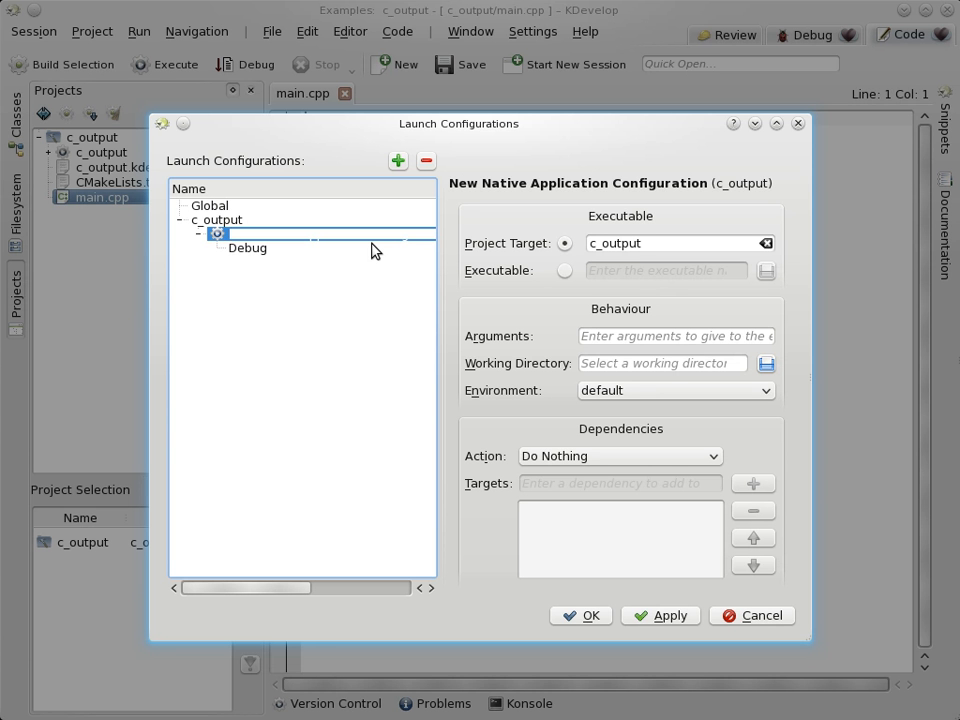
text(No Arguments)
click(639, 337)
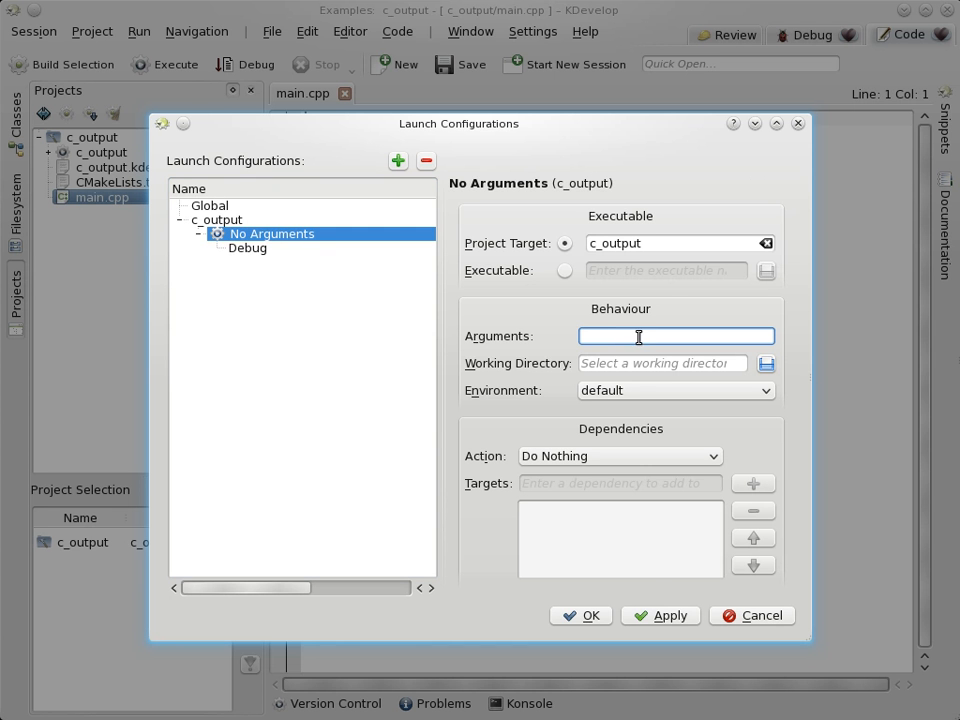
click(583, 617)
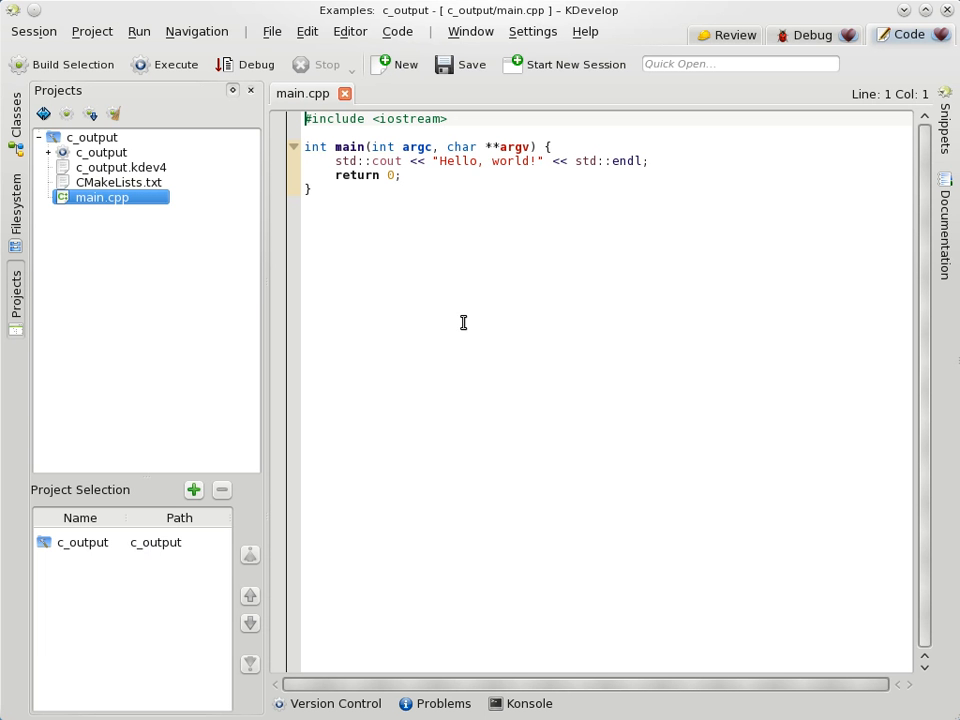
Step: Choose 'c_output : No Arguments' as the current launch configuration from the Run menu
click(138, 33)
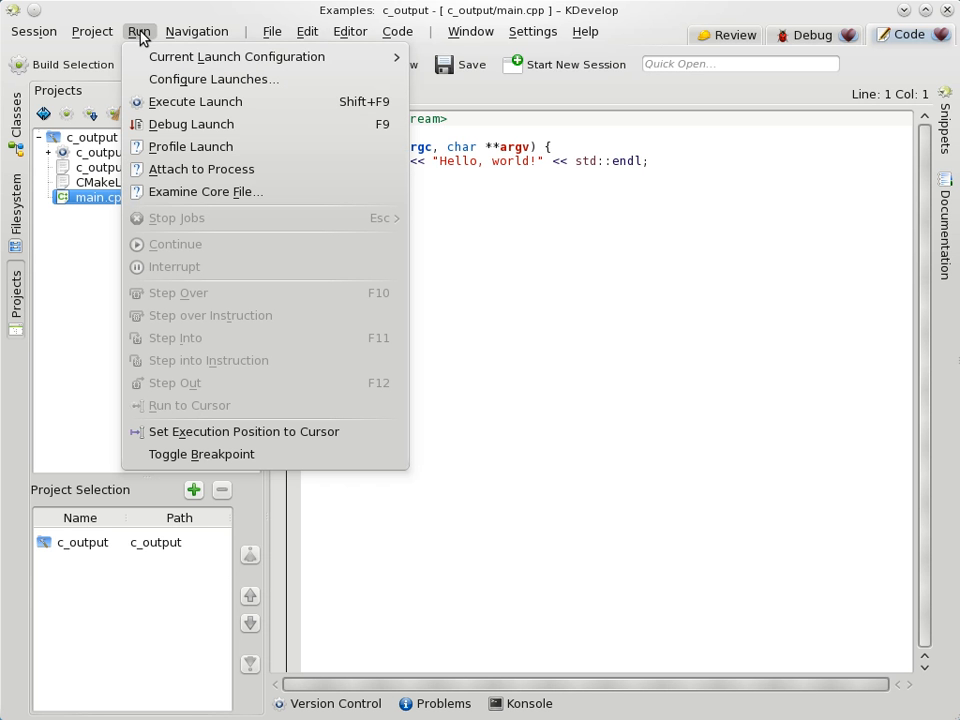
mouse_move(288, 60)
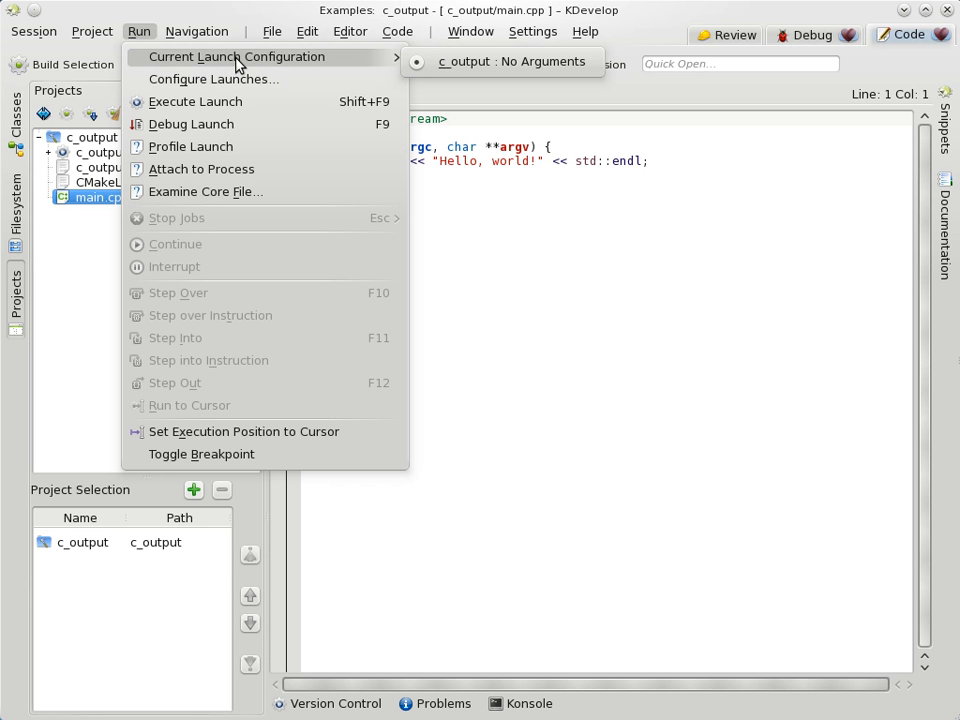
click(476, 66)
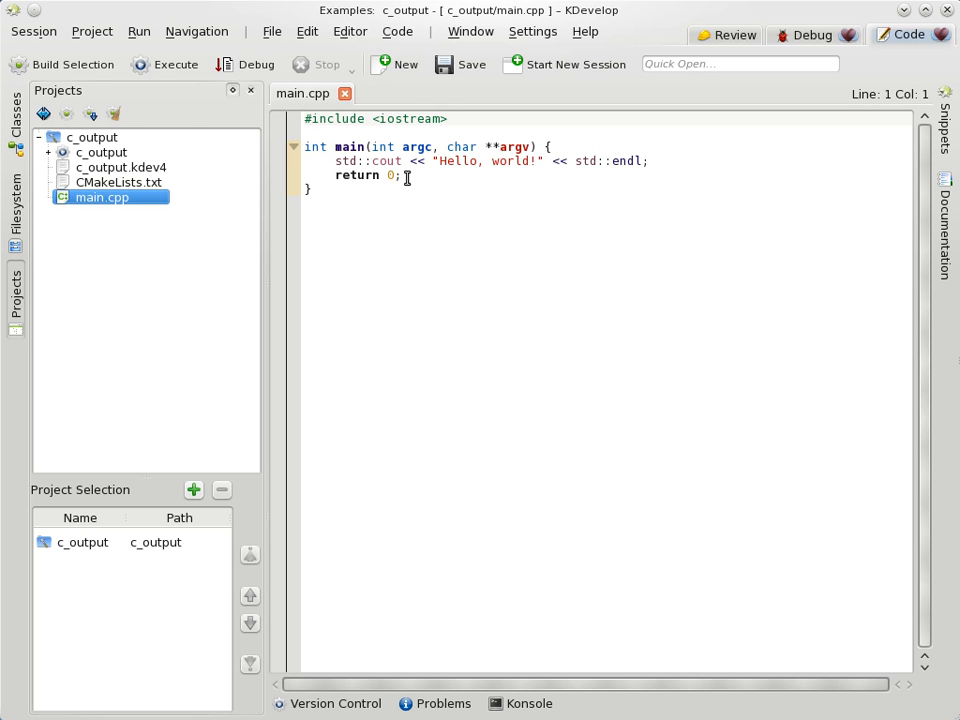
click(139, 34)
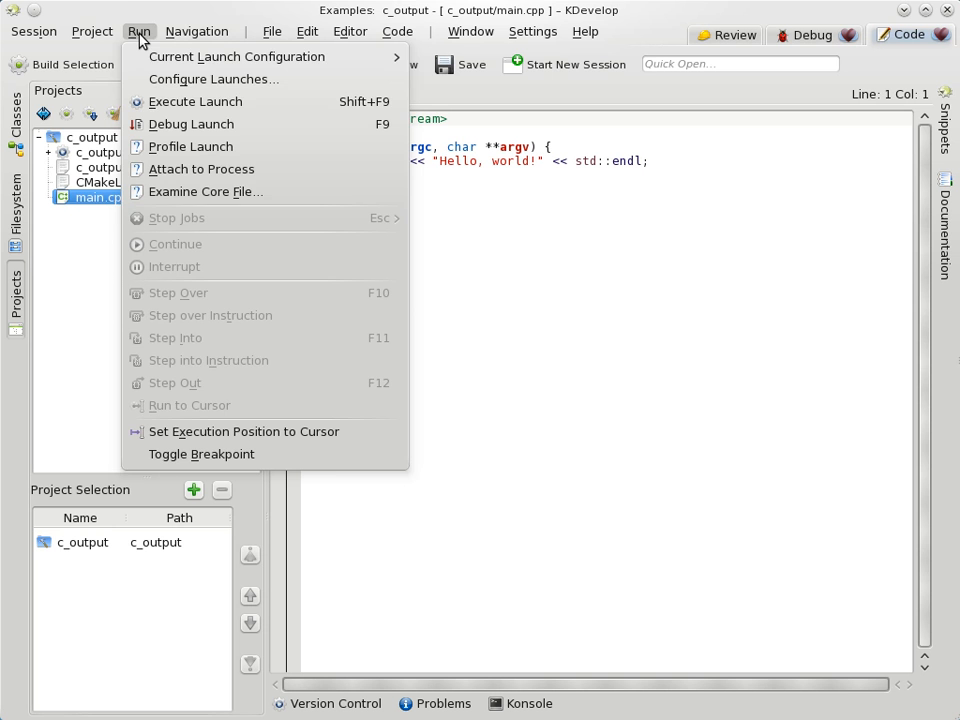
mouse_move(91, 37)
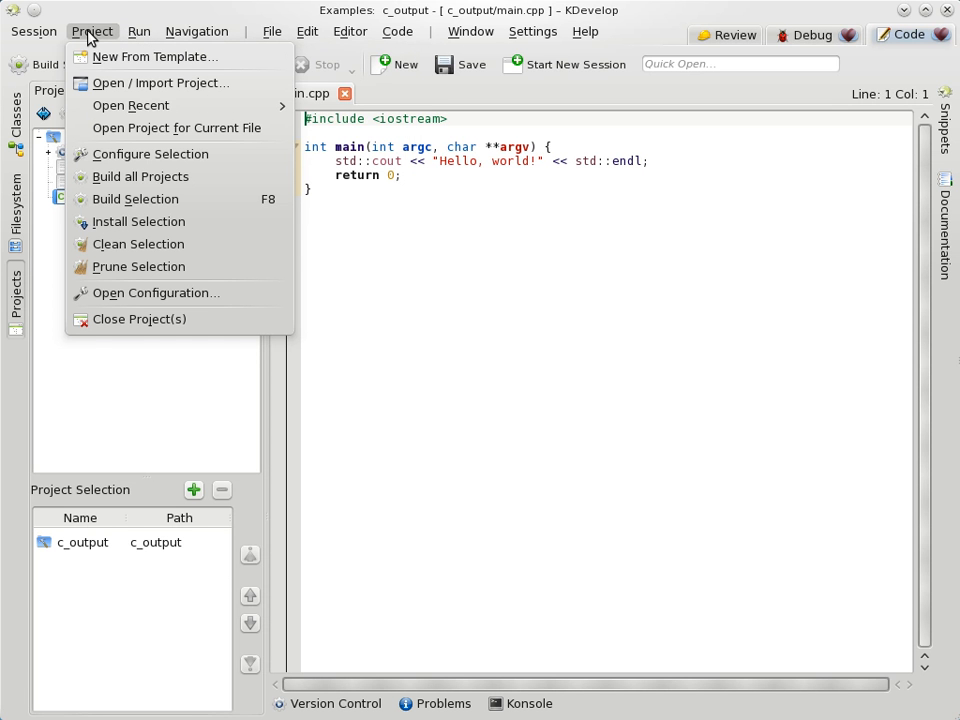
Step: Run CMake configure on c_output, generating build files in /home/hkb/projects/c_output/build
click(129, 157)
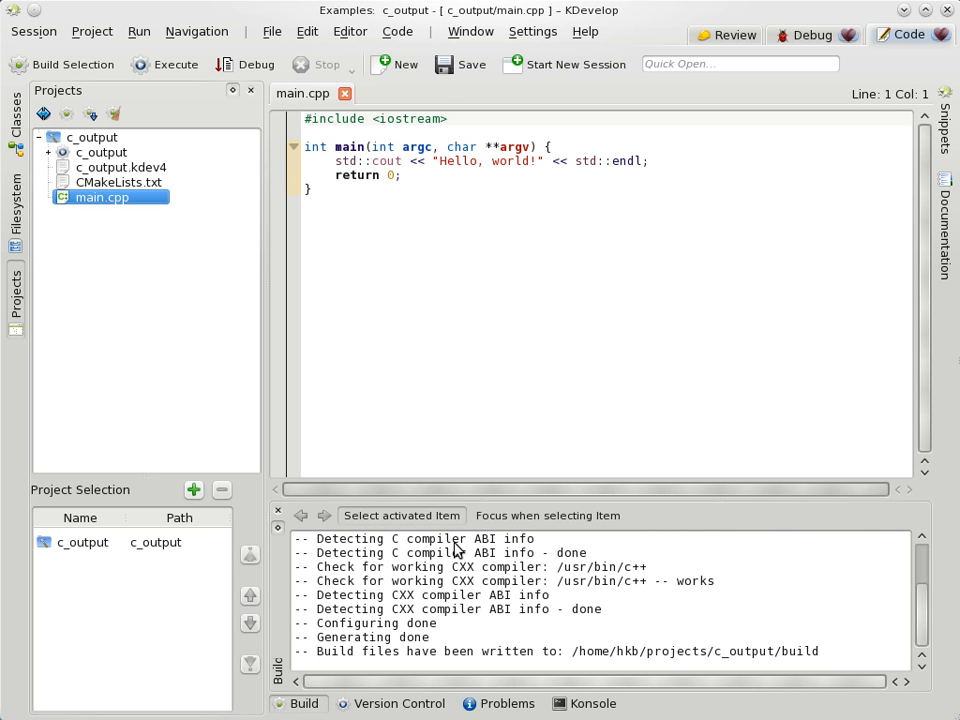
click(419, 628)
click(183, 200)
click(90, 33)
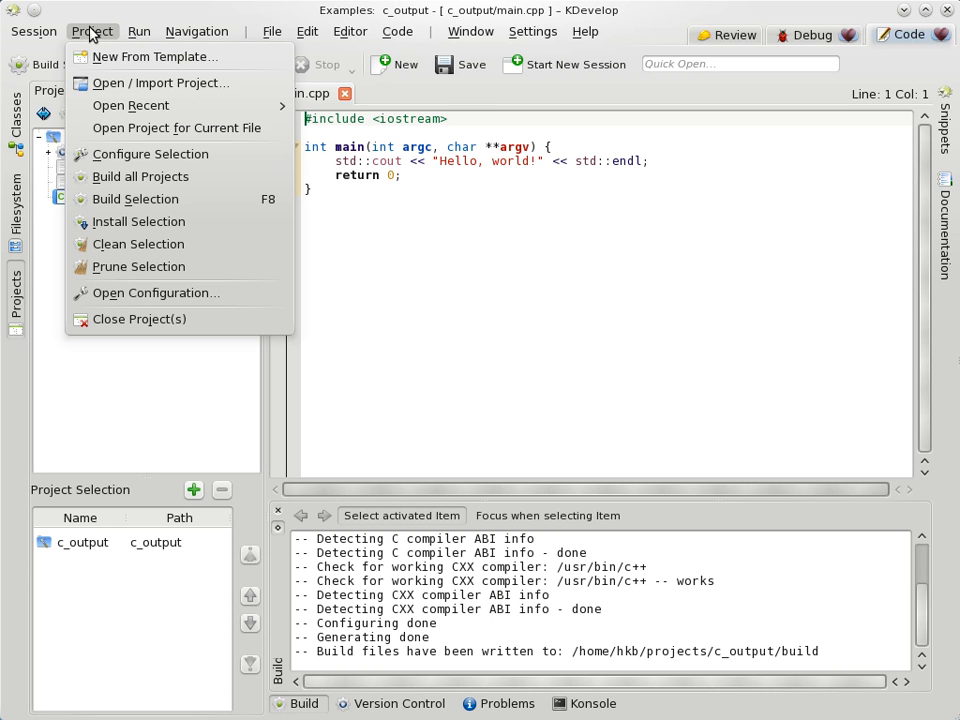
Step: Build the c_output target with Build Selection and let make finish
click(165, 206)
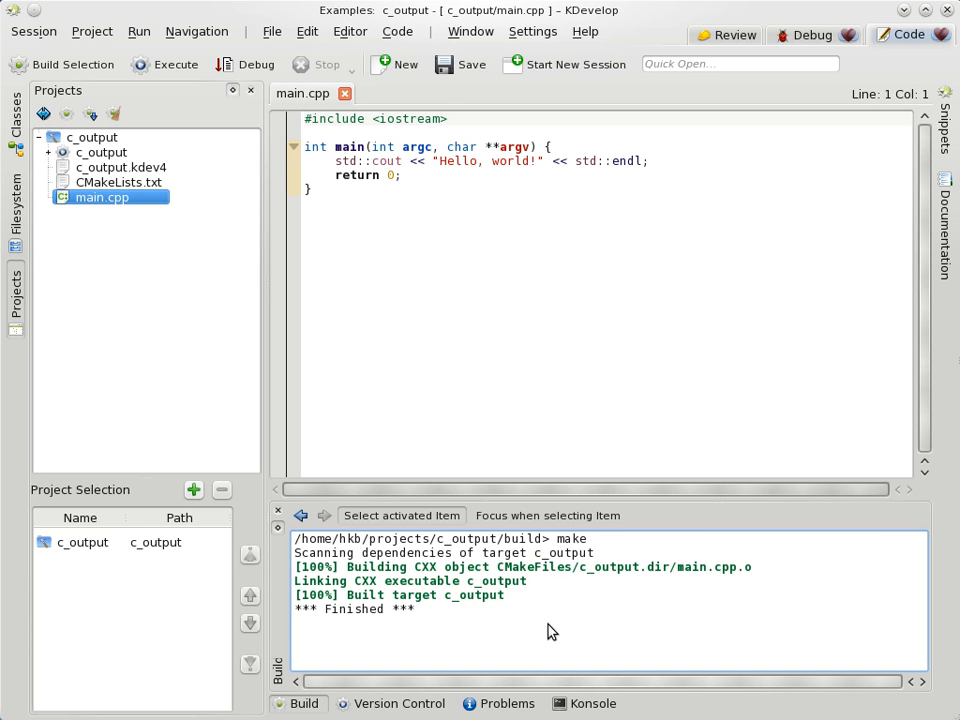
Step: Execute c_output, confirm 'Hello, world!' in the Run panel, then return to the presentation
click(140, 33)
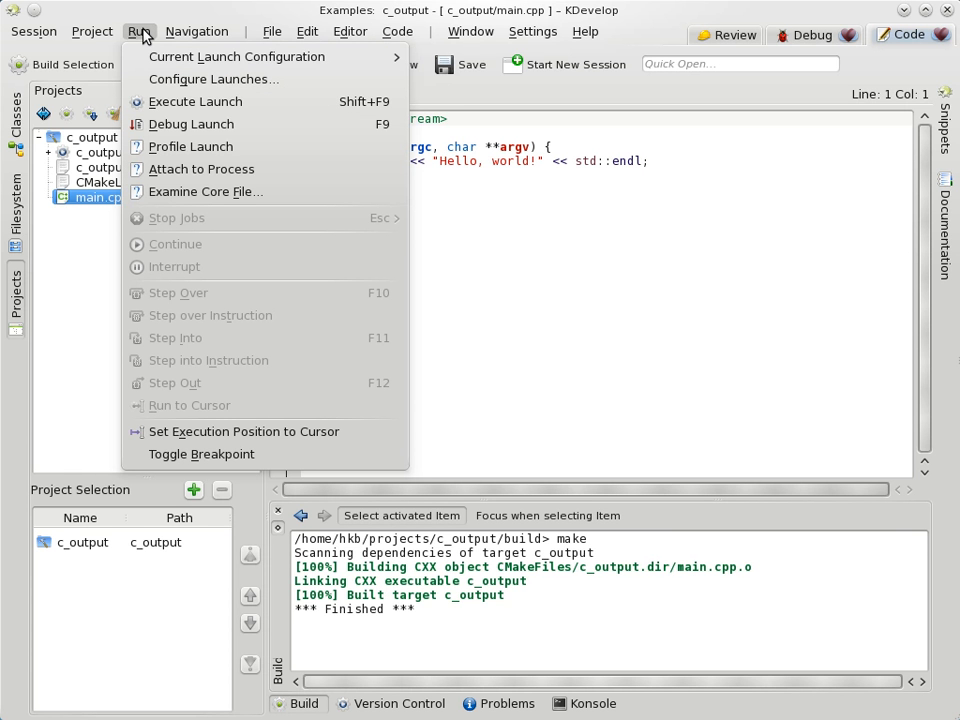
click(179, 104)
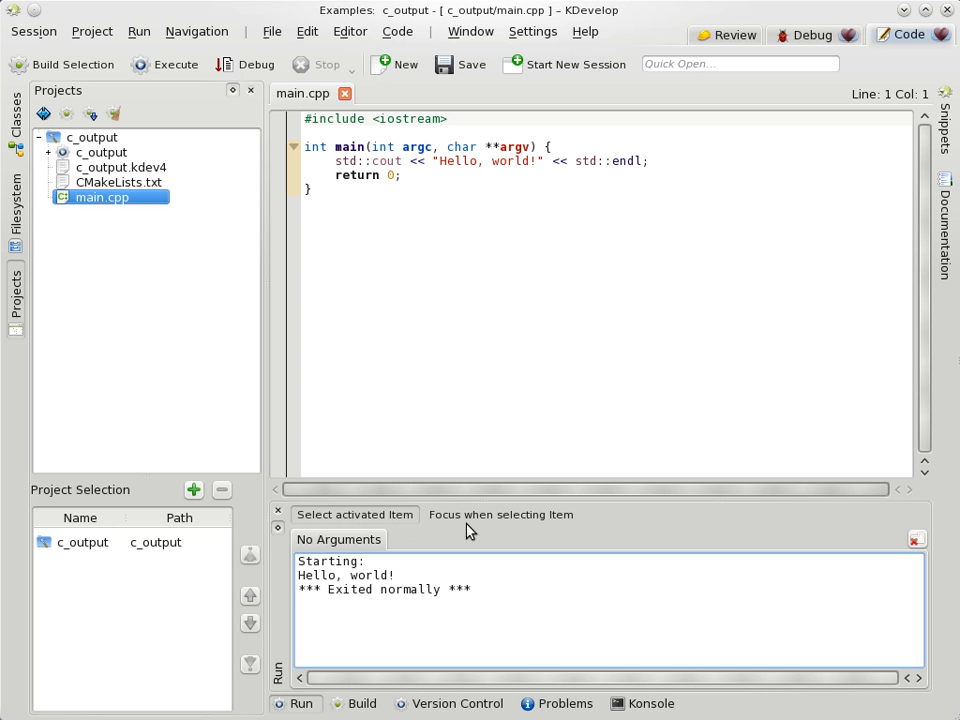
click(165, 66)
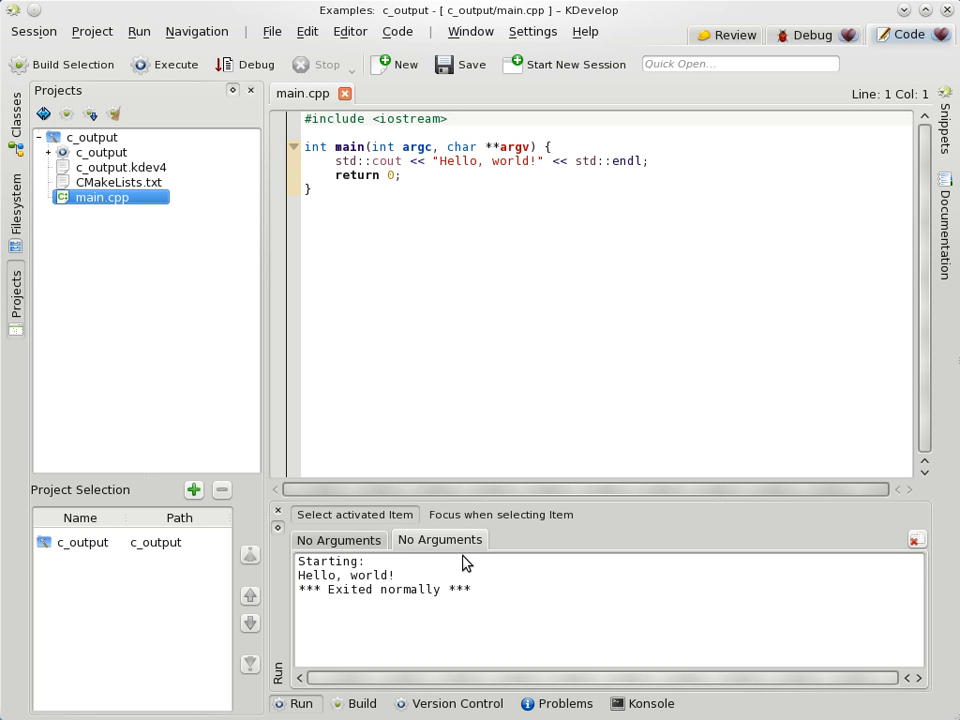
click(326, 662)
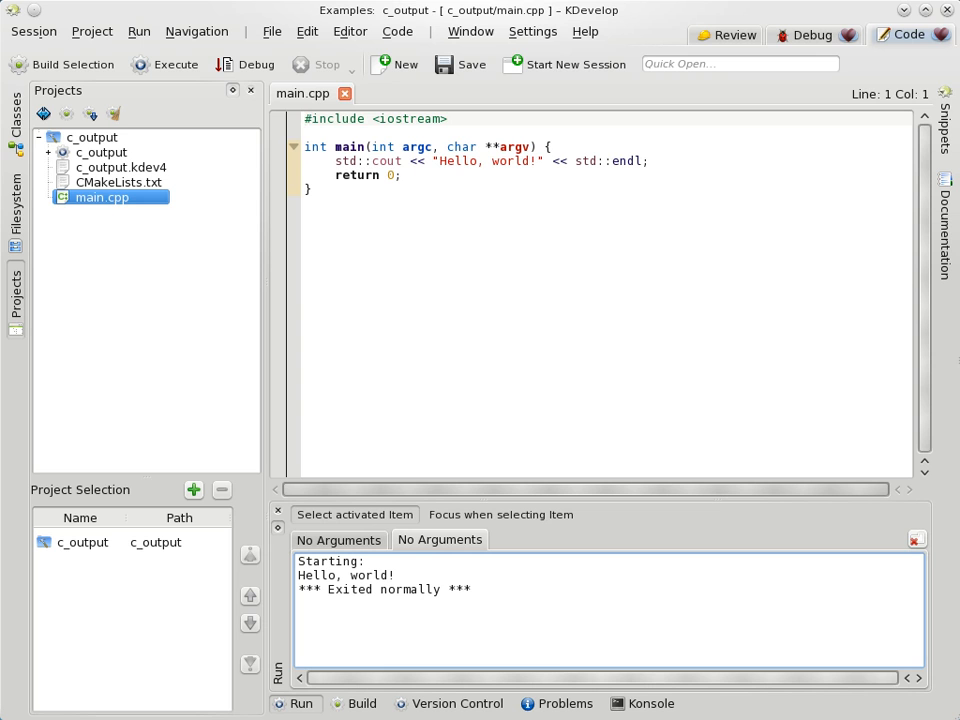
key(alt+Tab)
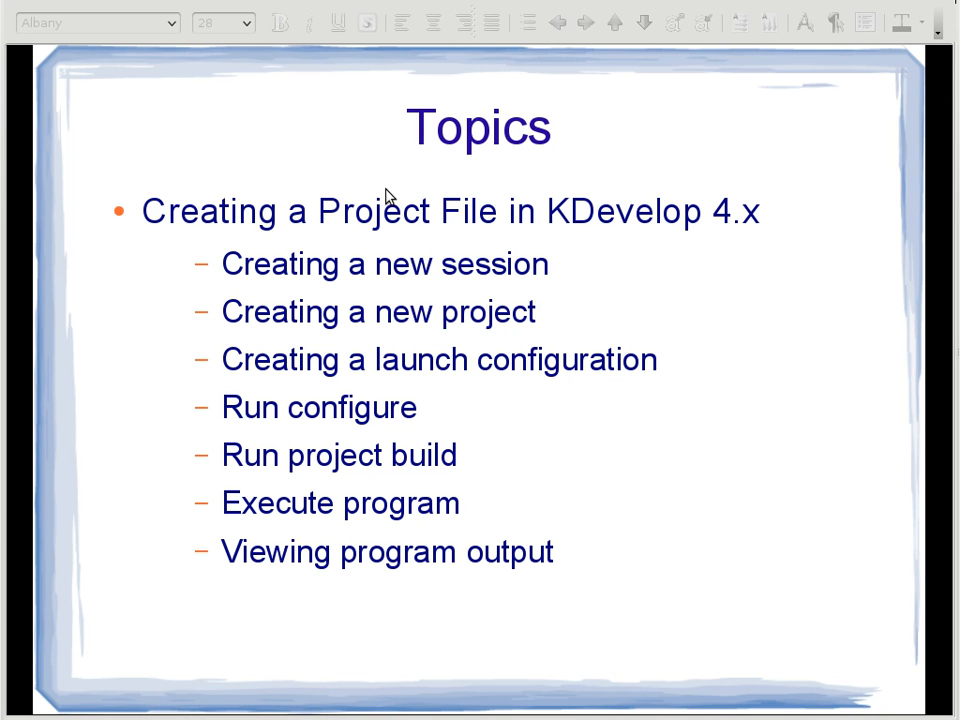
Step: Advance the slideshow from the Topics slide to the End of Presentation slide
click(790, 422)
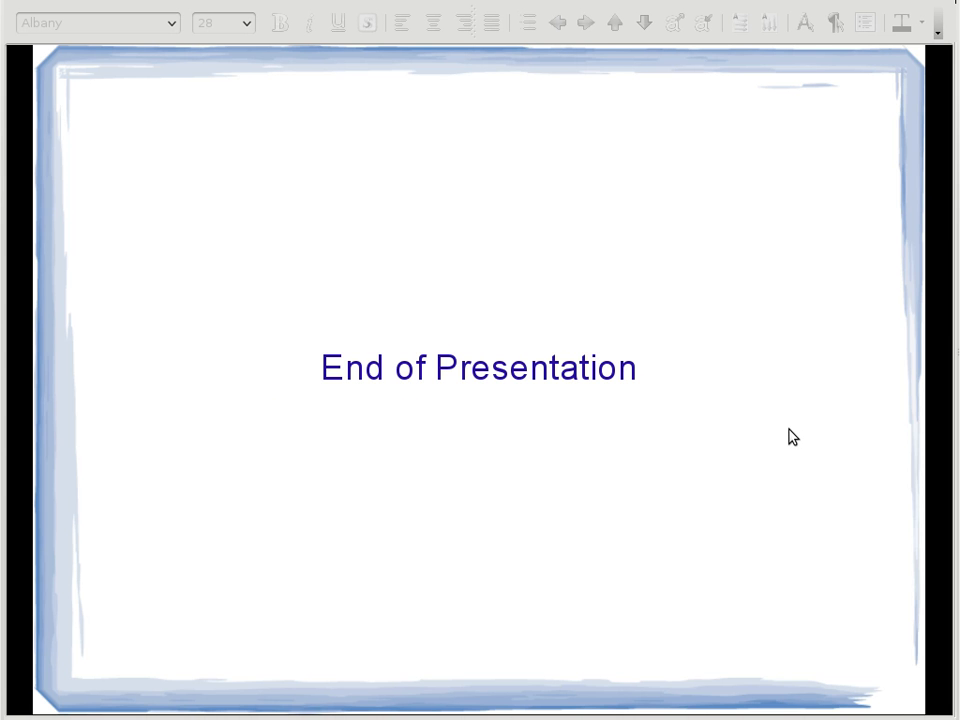